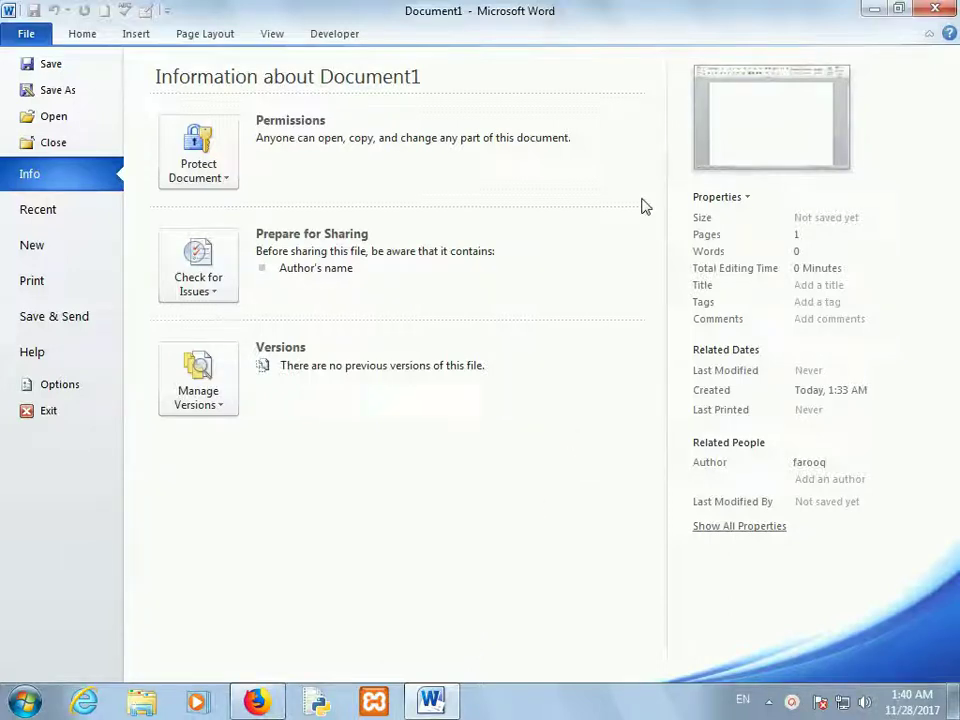
Step: Minimize the document and browse the New Volume (I:) drive and its software folder in Windows Explorer
left_click(869, 10)
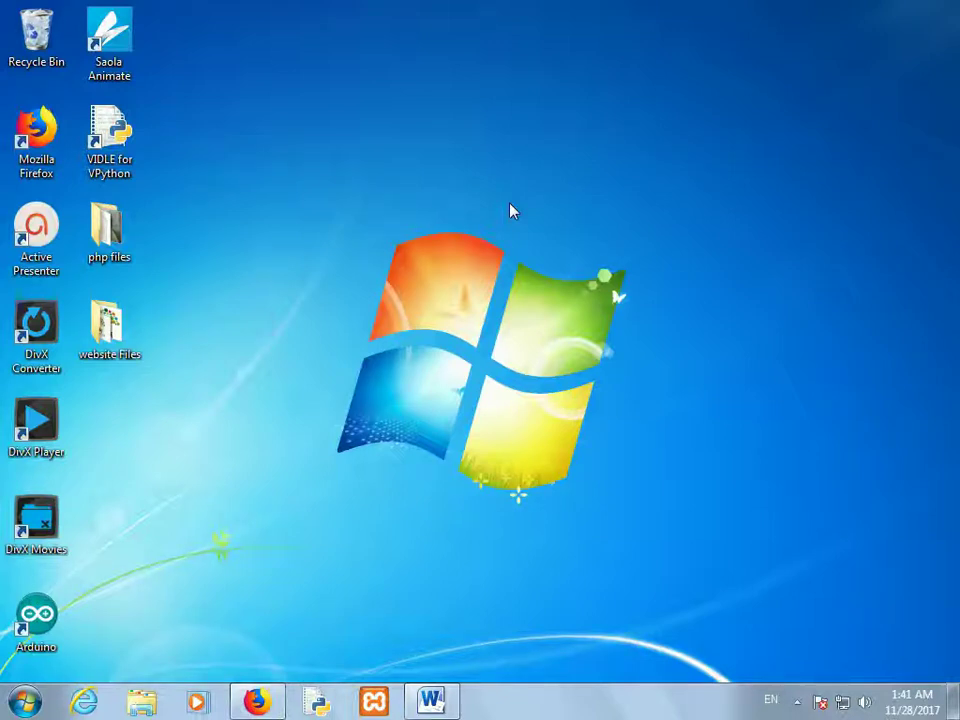
left_click(141, 702)
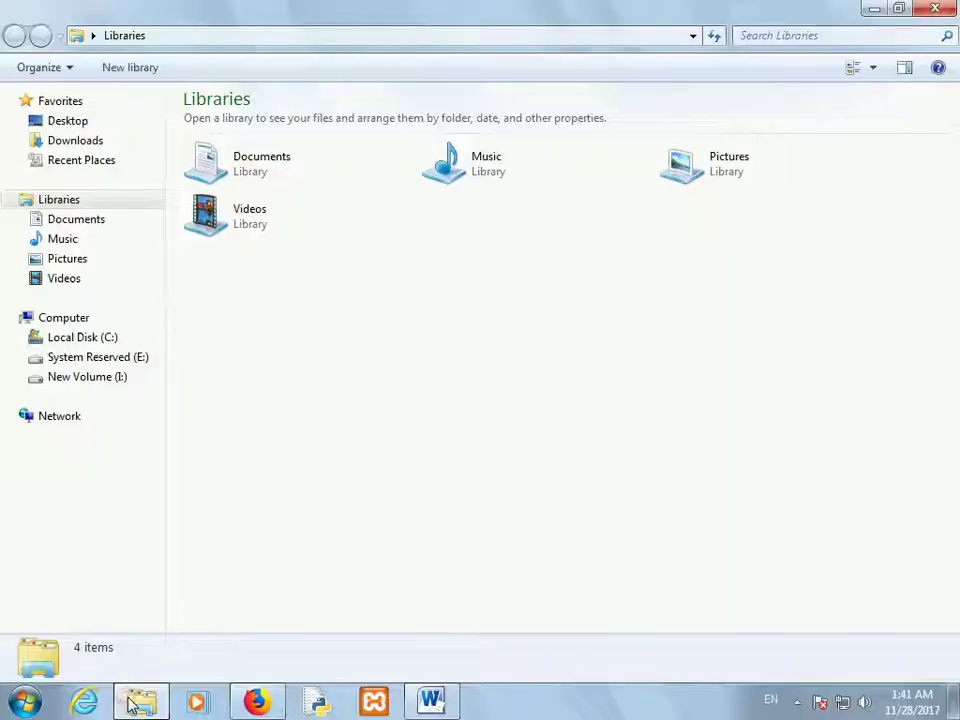
left_click(60, 320)
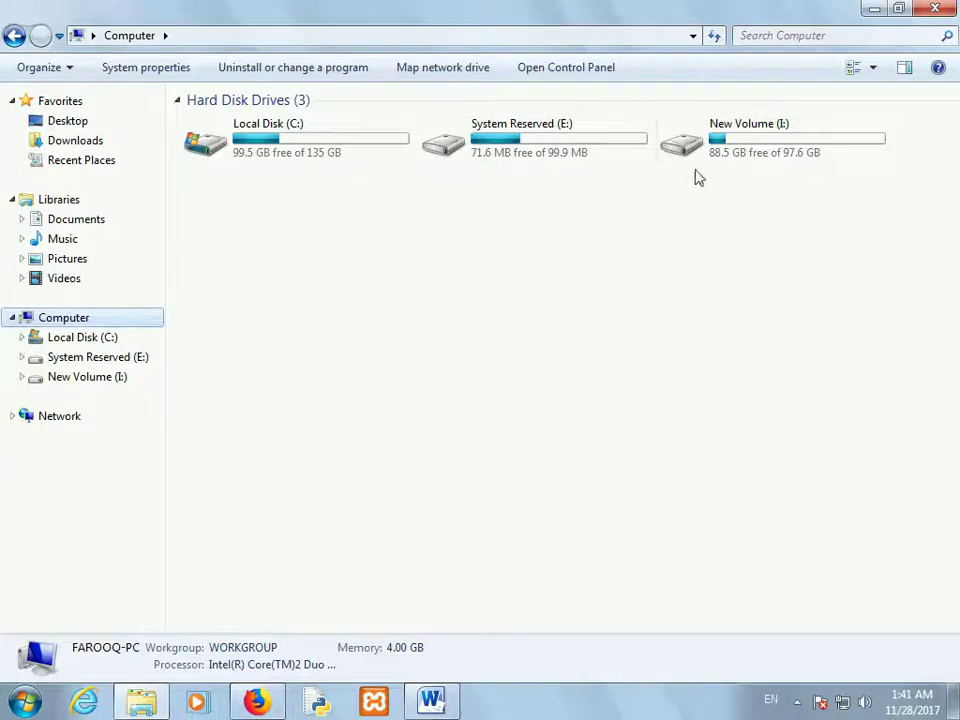
double_click(709, 154)
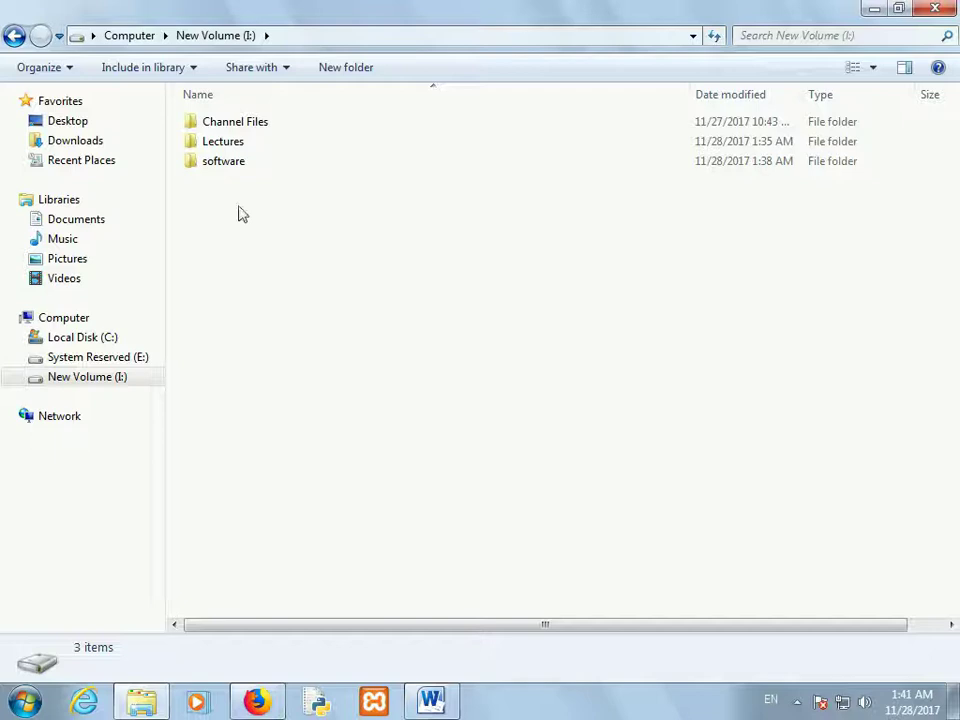
double_click(227, 163)
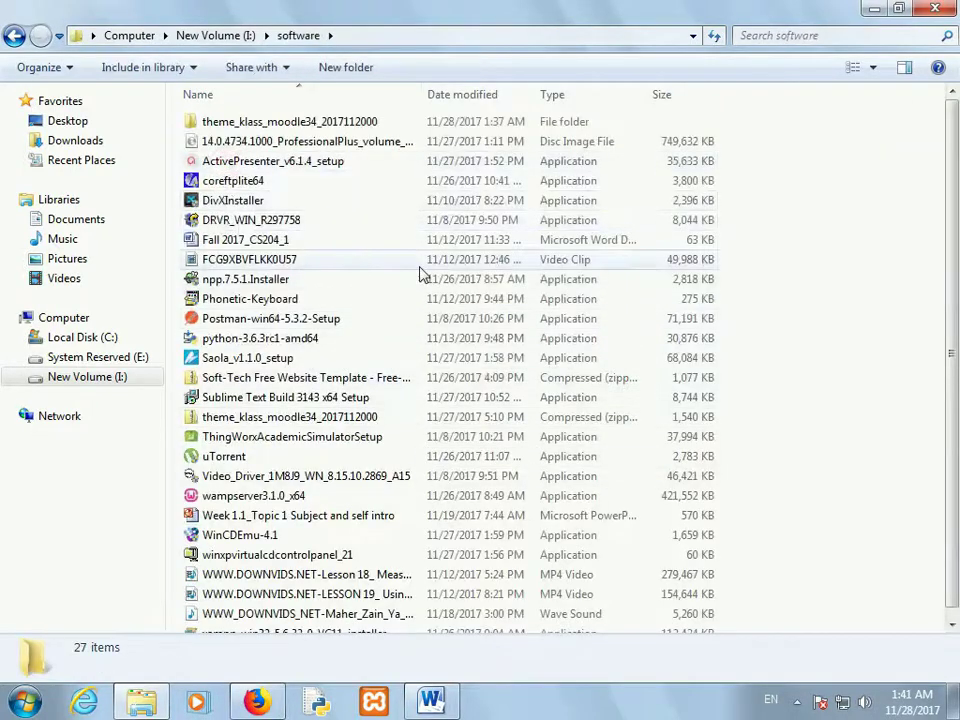
left_click(11, 36)
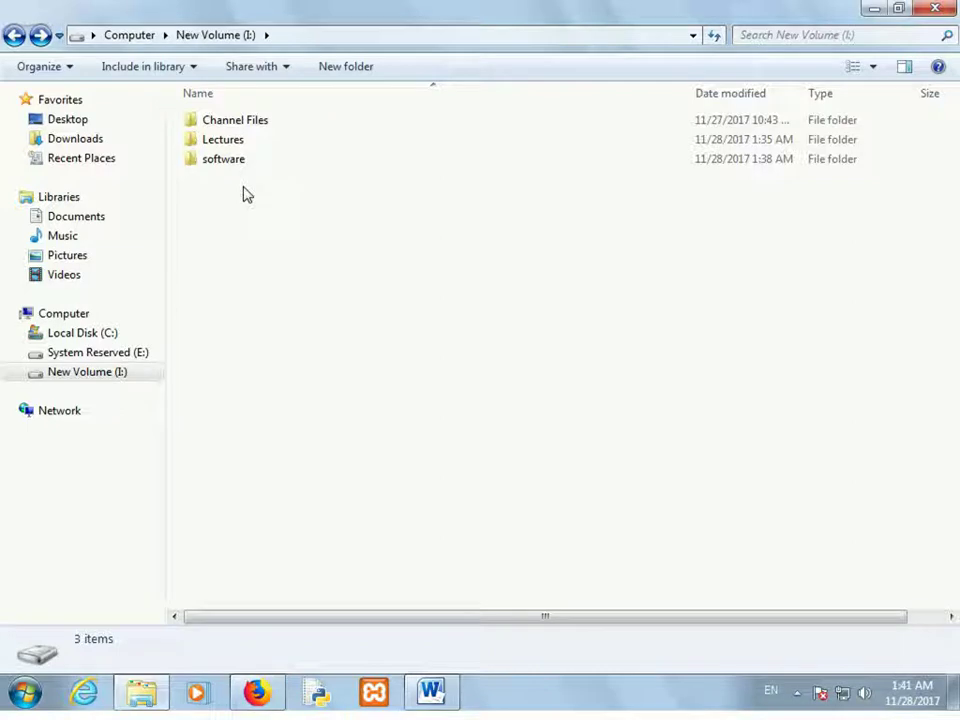
Step: Switch back to Word, start saving the blank document, and choose the New Volume (I:) drive as the location
left_click(431, 691)
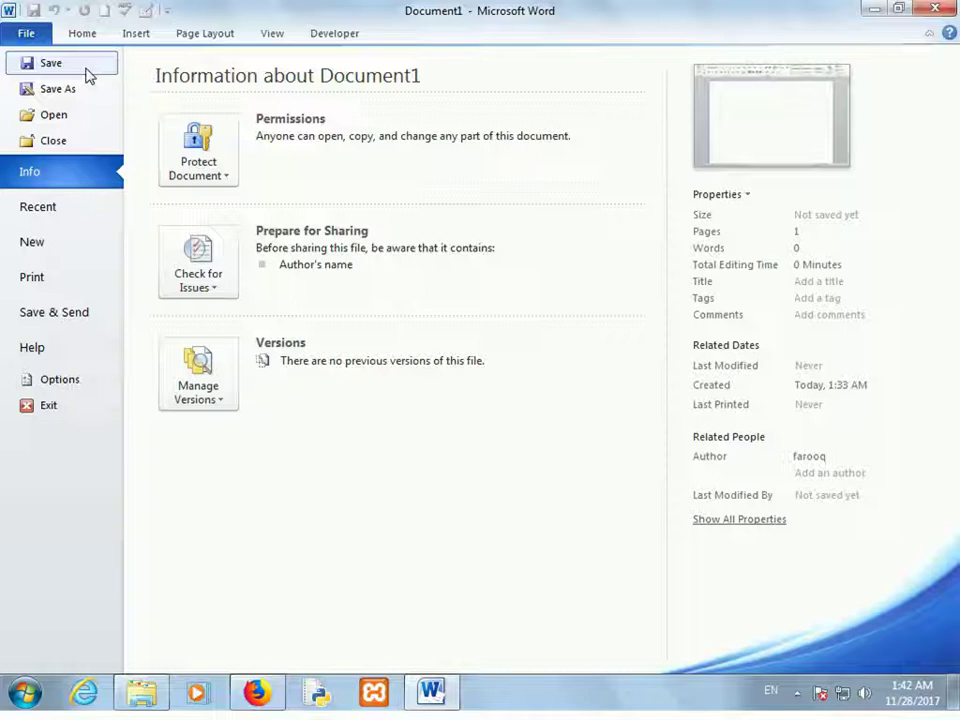
left_click(88, 73)
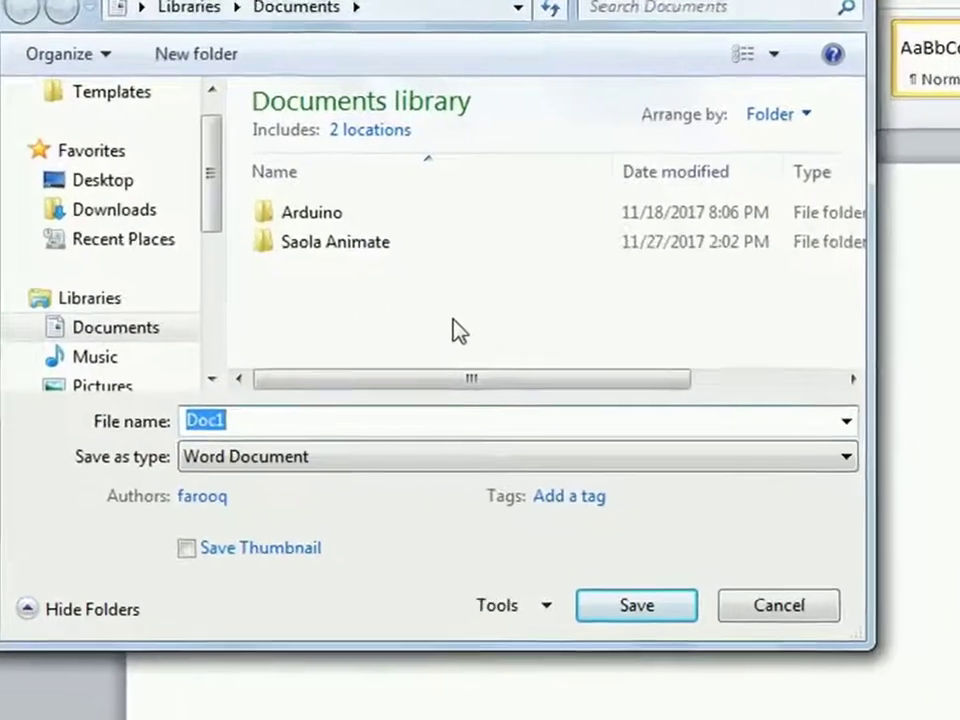
left_click_drag(212, 212, 246, 332)
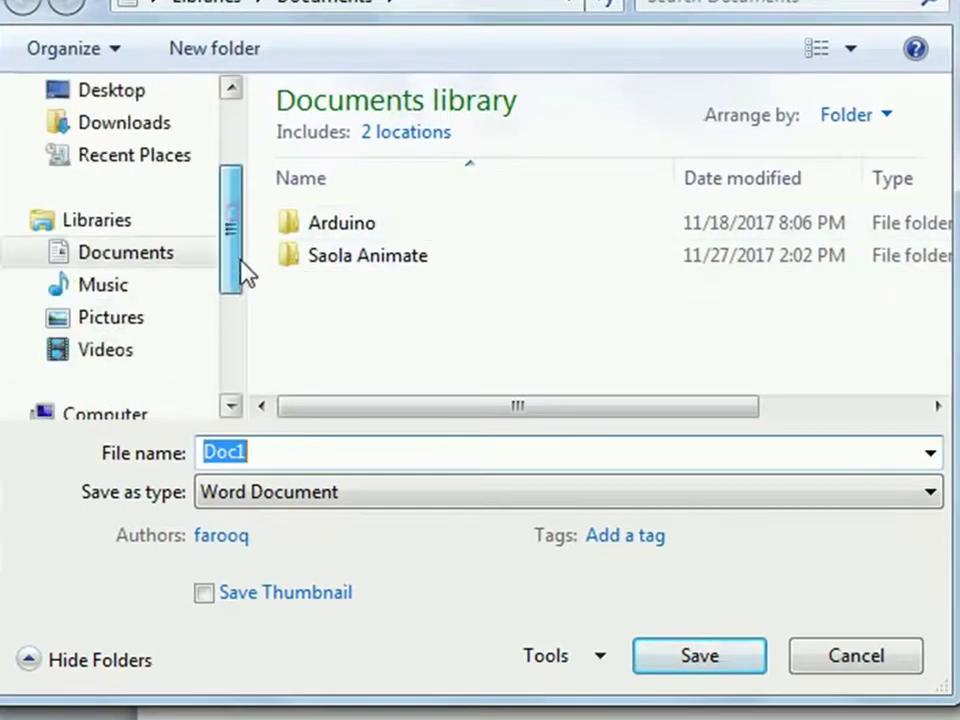
left_click(139, 262)
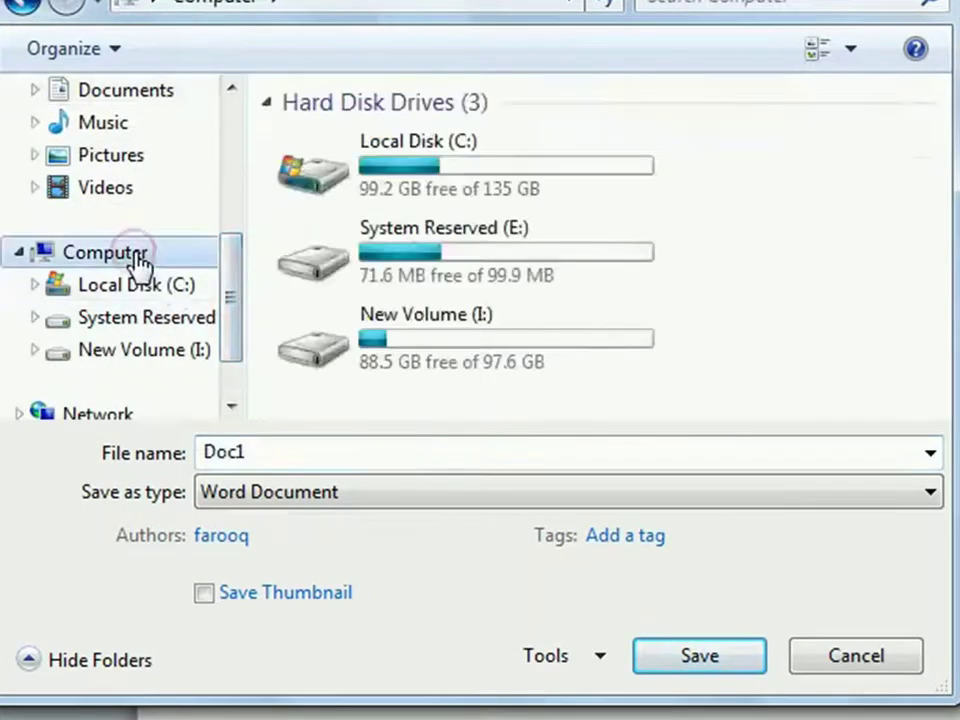
double_click(508, 357)
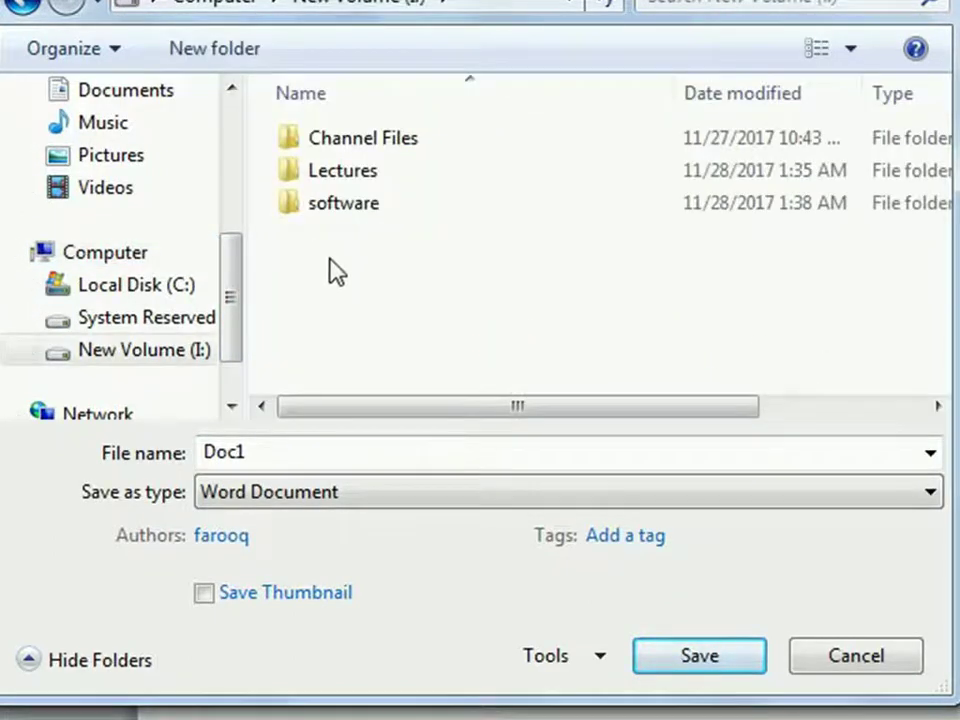
Step: Create a folder called Word2010 files on the New Volume (I:) drive and open it as the save location
left_click(248, 50)
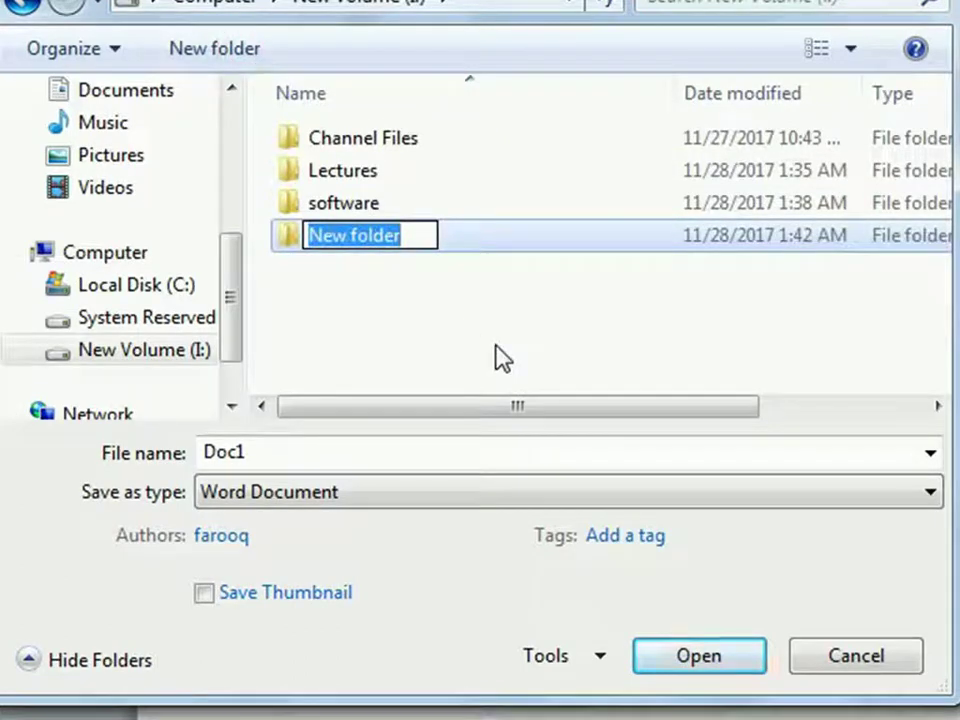
type("Word")
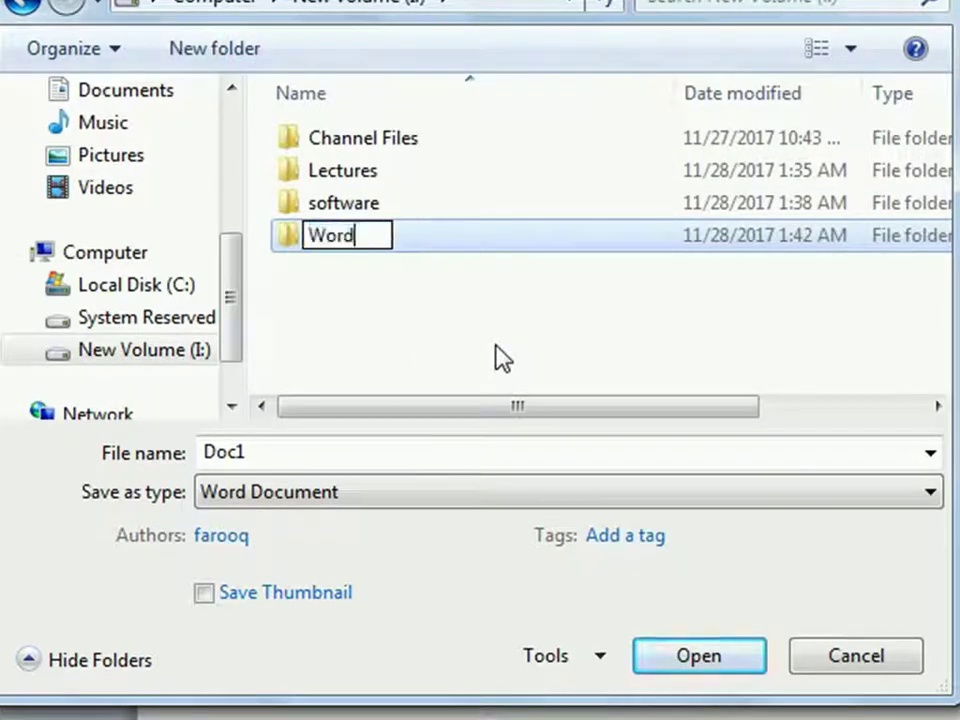
type("20")
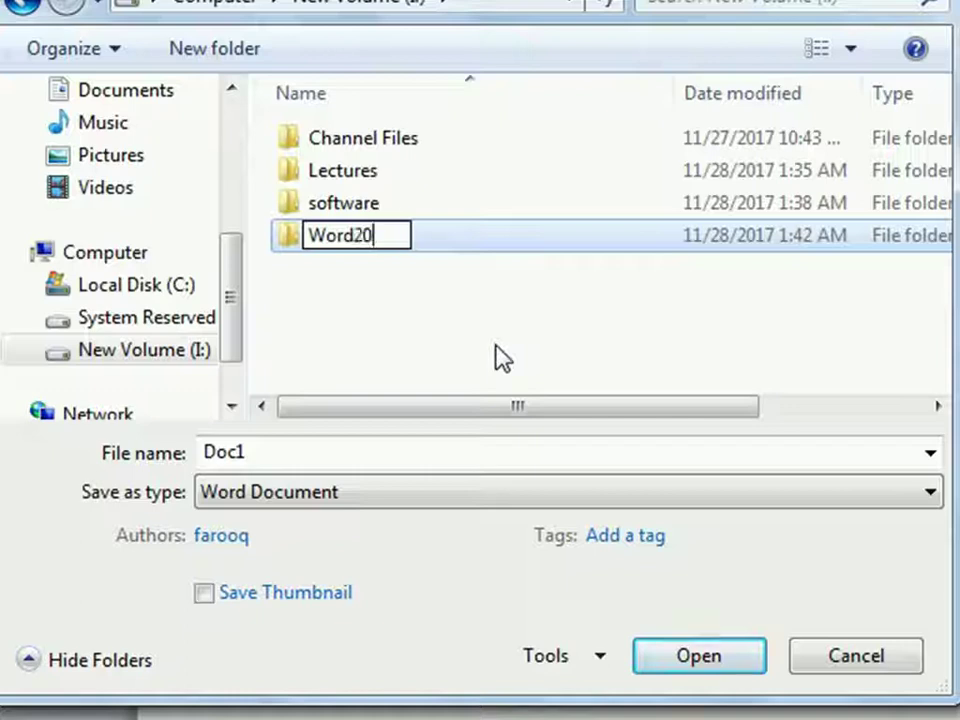
type("10 files")
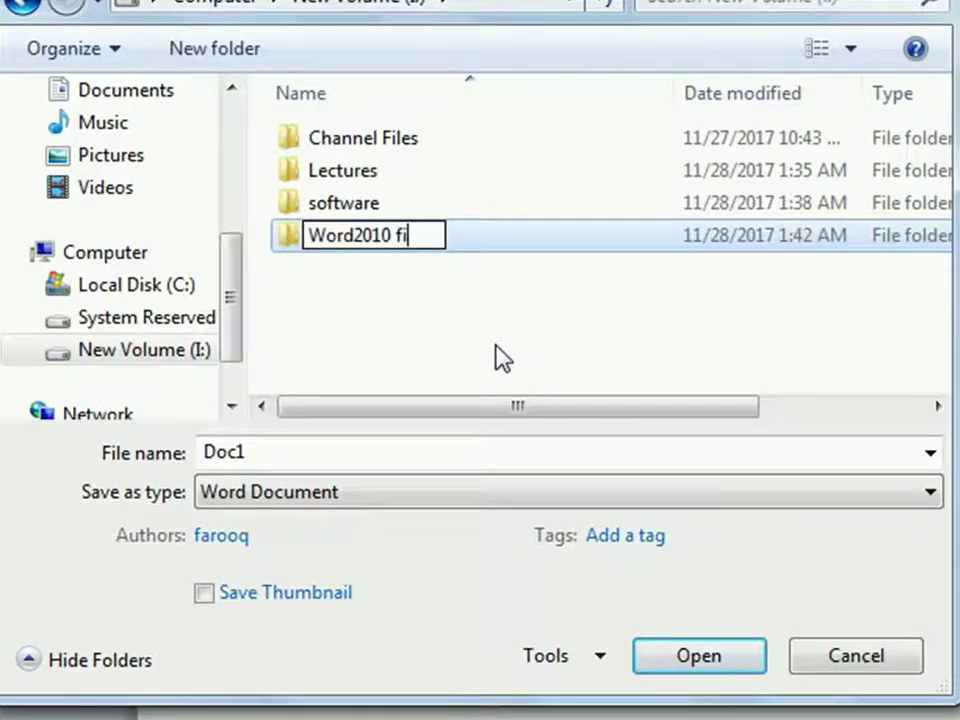
key("Return")
key("Return")
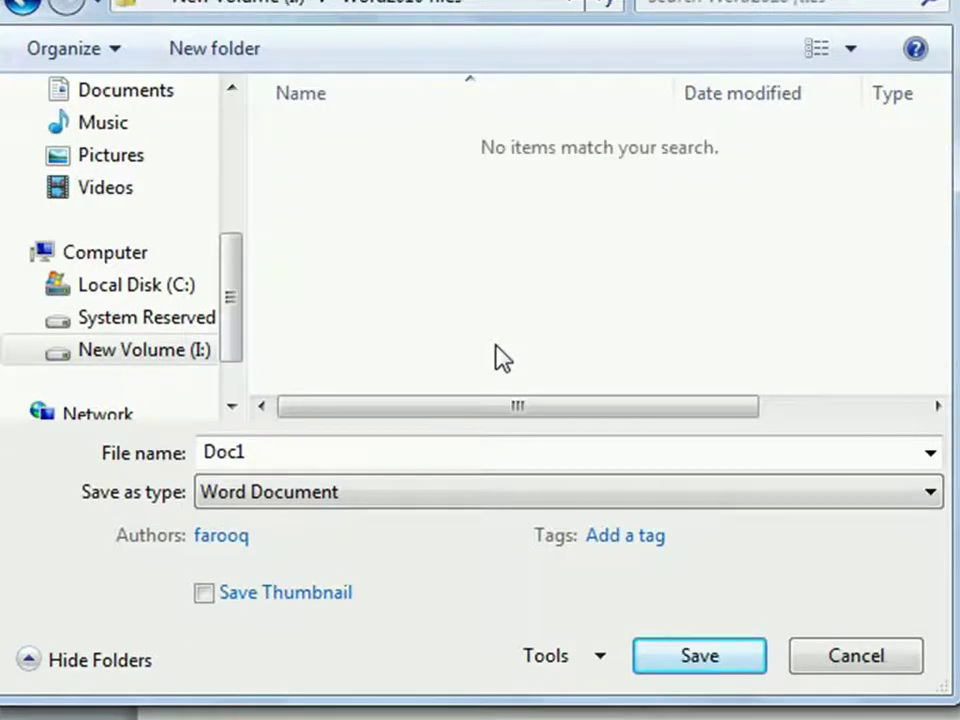
Step: Name the document MyFirstFile and save it as a Word Document in the Word2010 files folder
double_click(398, 450)
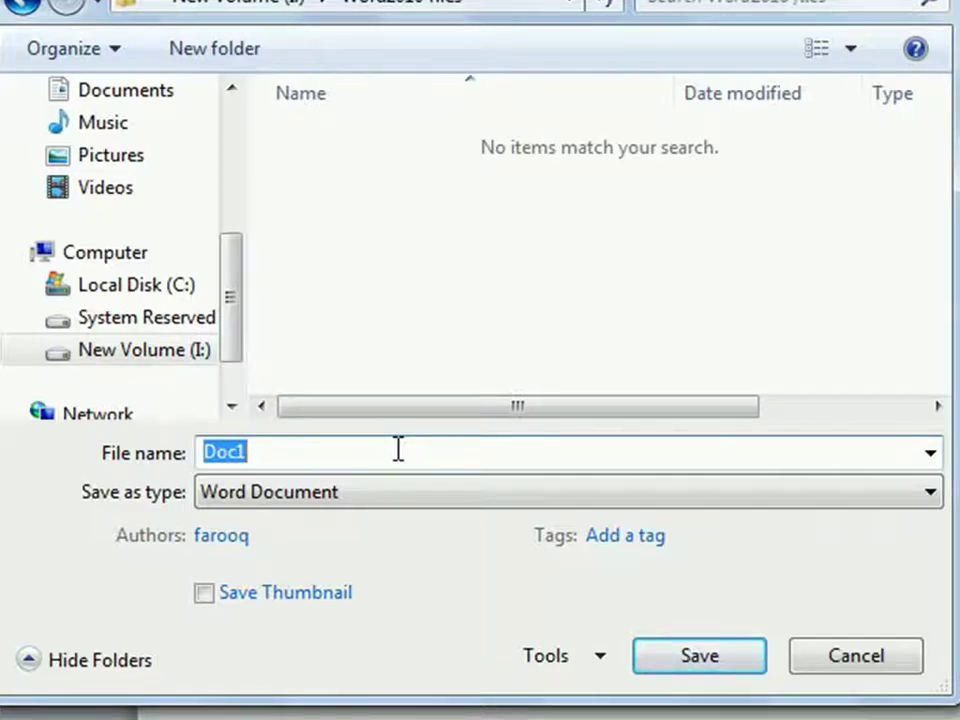
type("M")
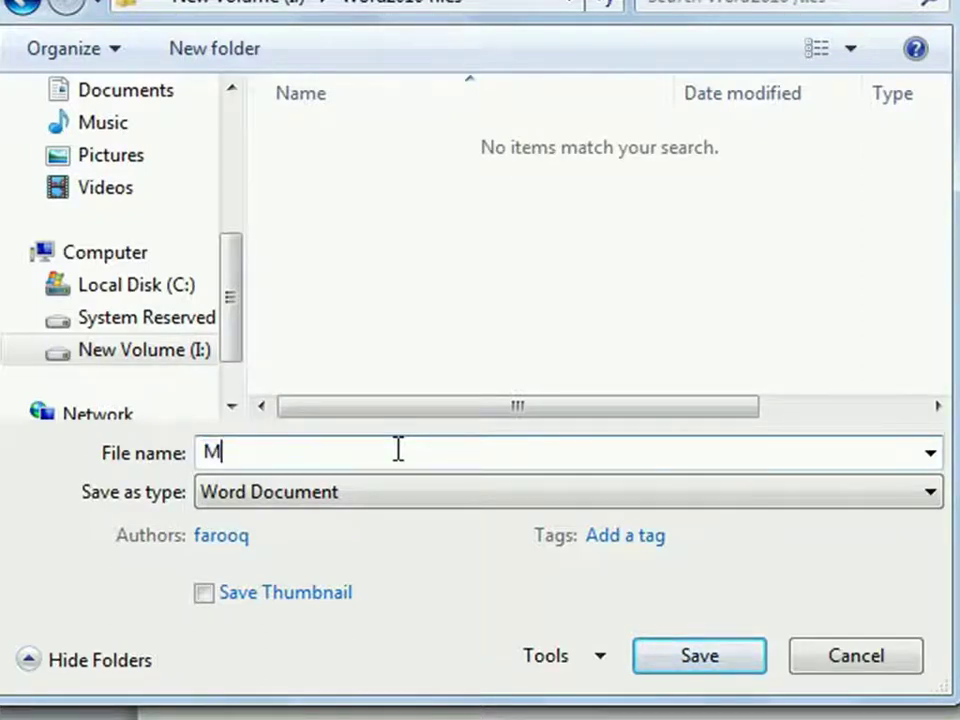
type("yFirstF")
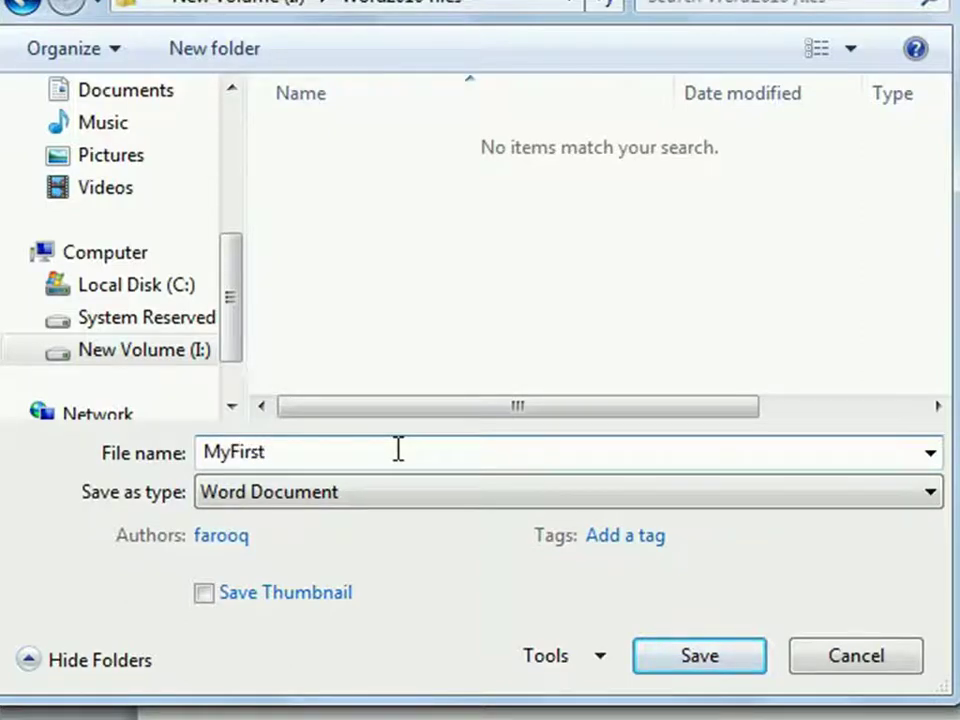
type("ile")
left_click(709, 660)
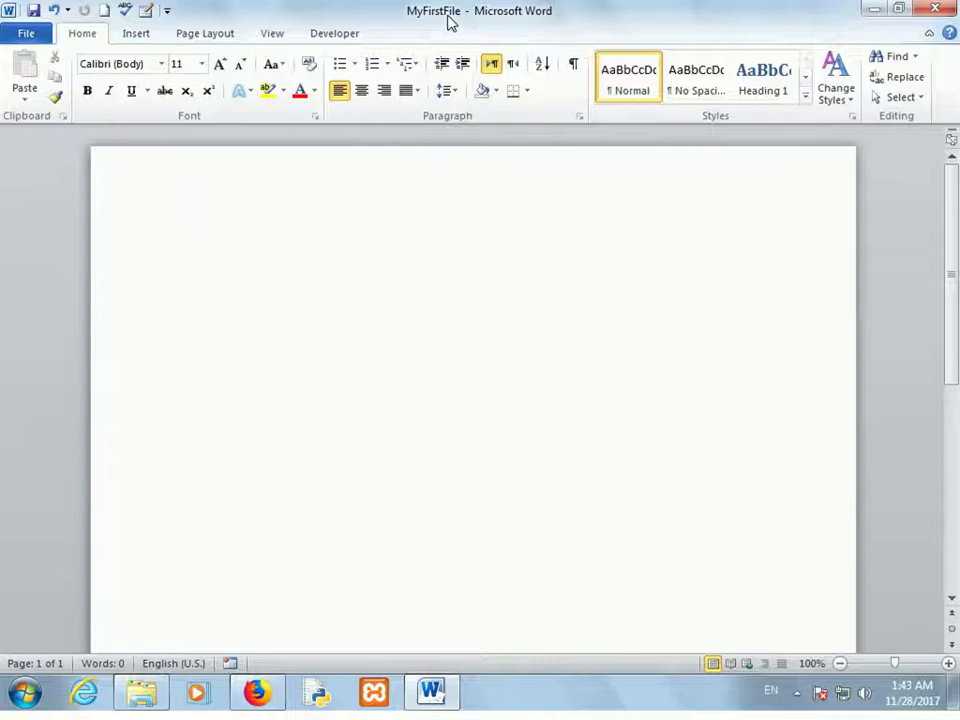
Step: Save a copy of the document as MyFirstFile2 in the same folder, keeping the Word Document file type
left_click(45, 35)
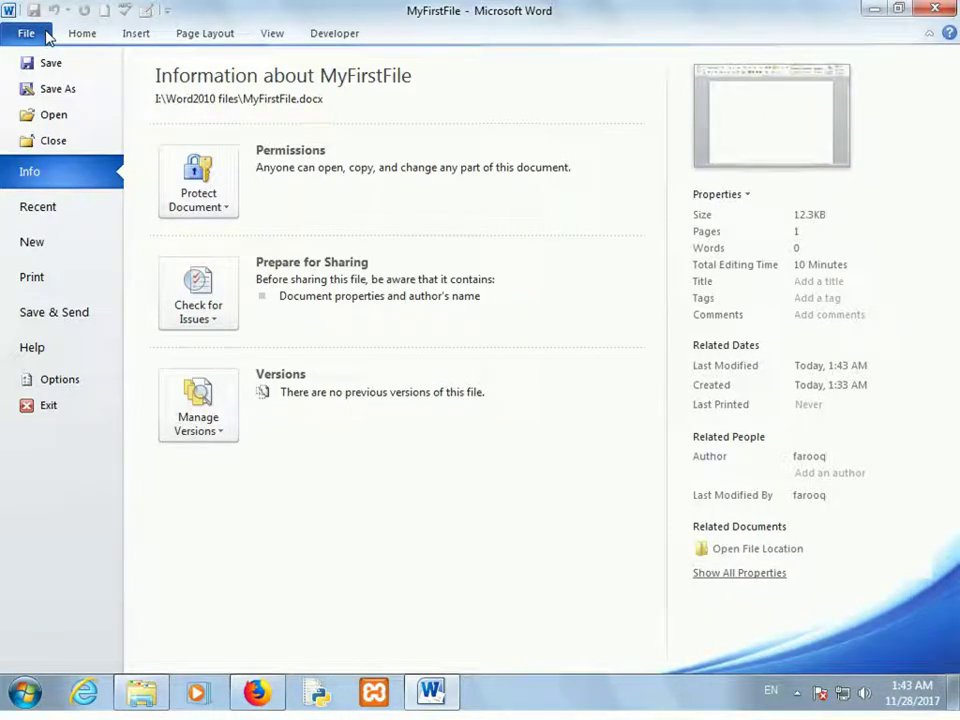
left_click(57, 89)
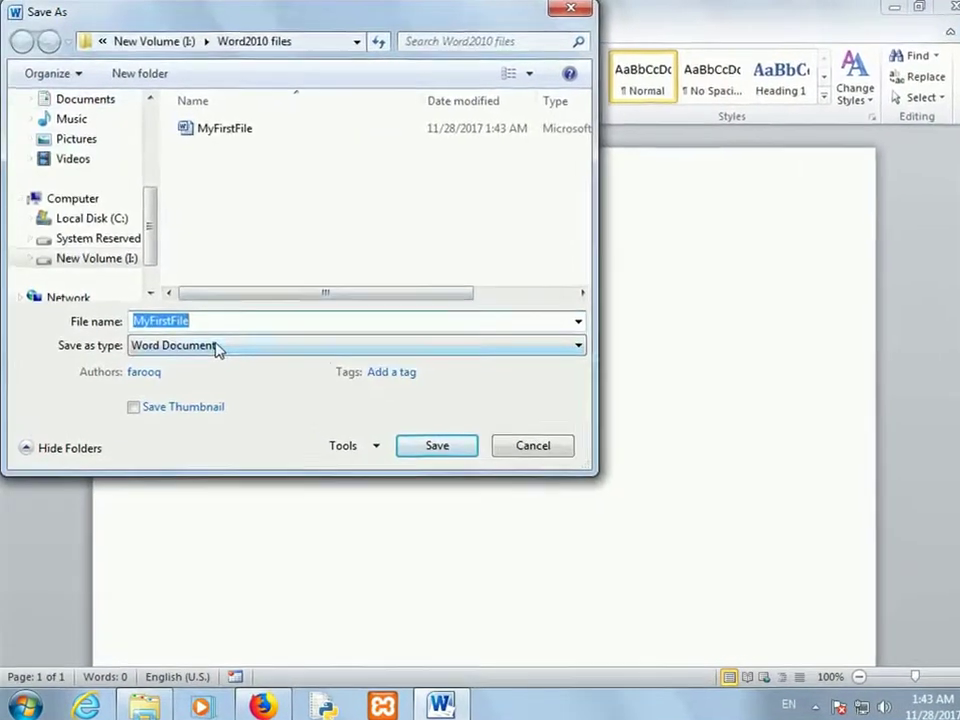
left_click(218, 346)
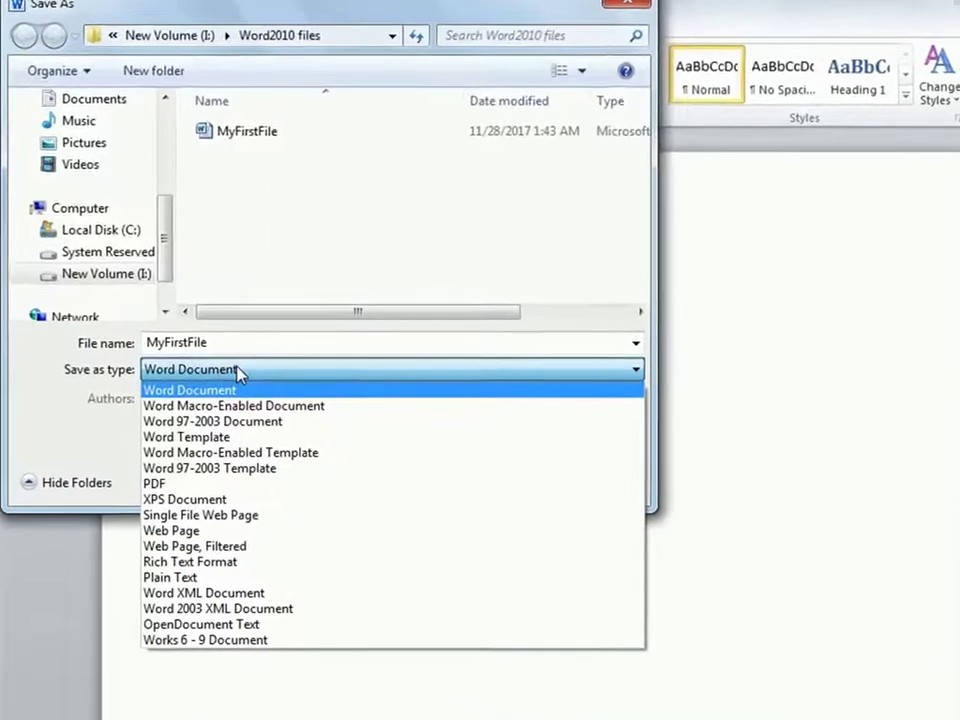
left_click(231, 371)
double_click(269, 376)
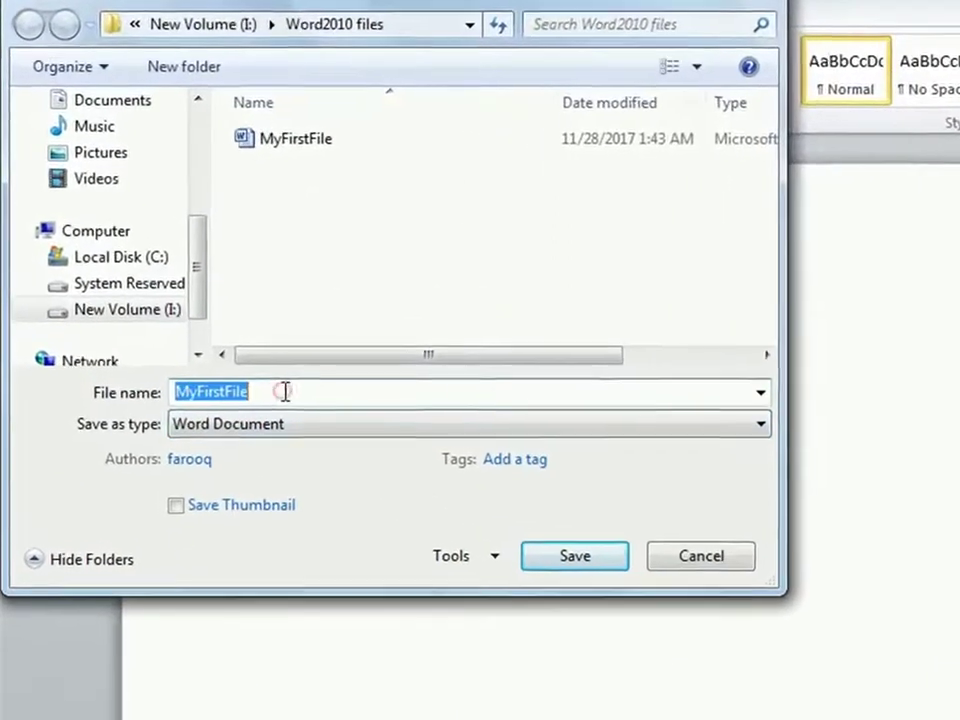
left_click(270, 377)
double_click(271, 377)
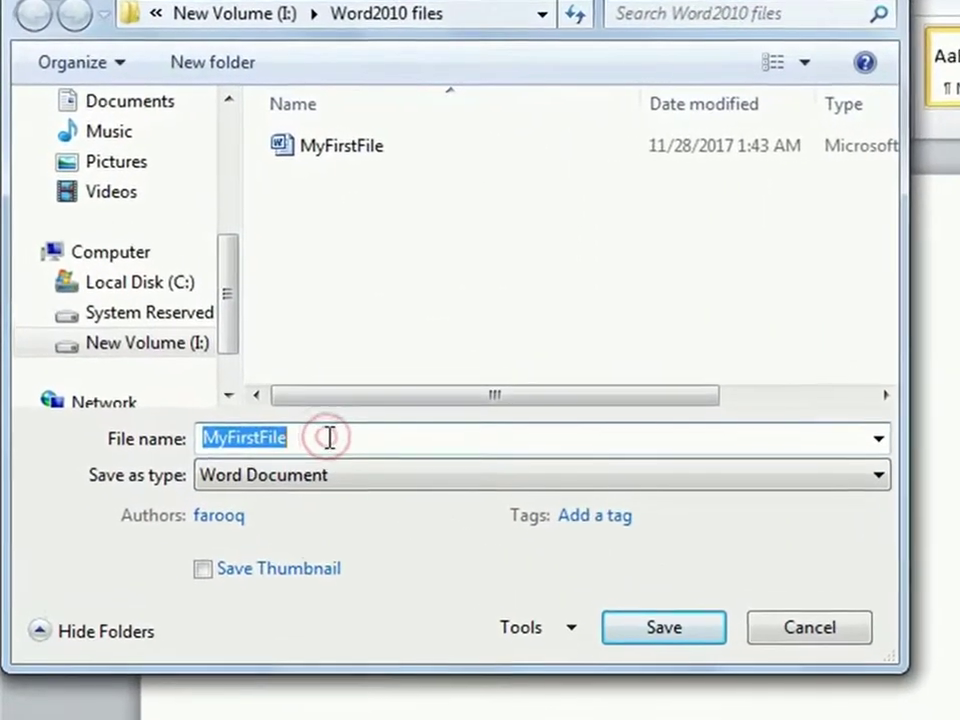
left_click(320, 428)
type("2")
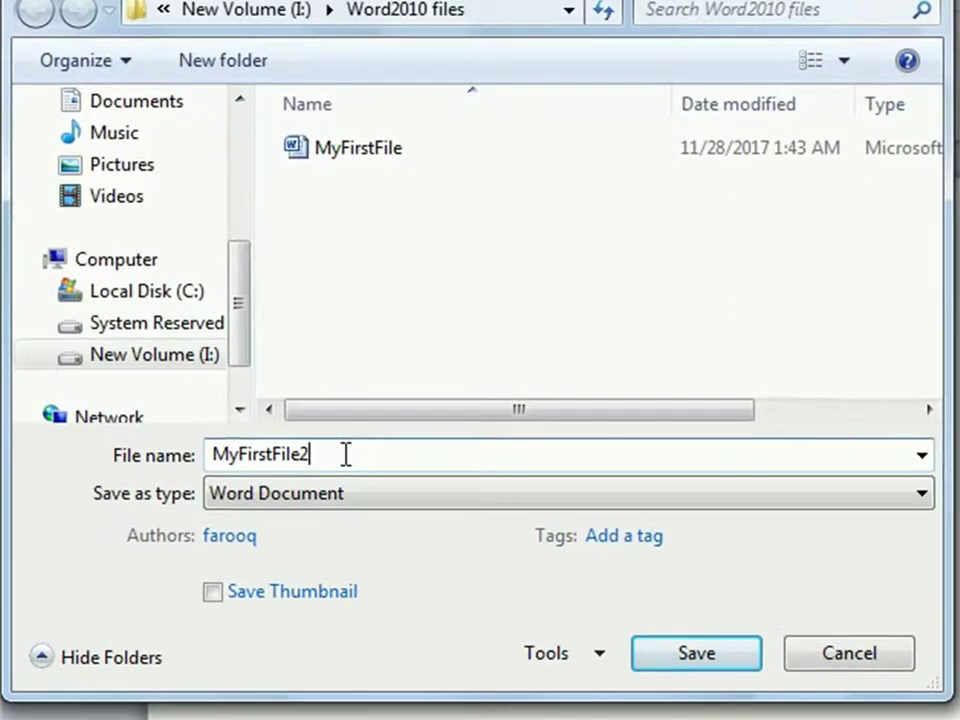
left_click(711, 662)
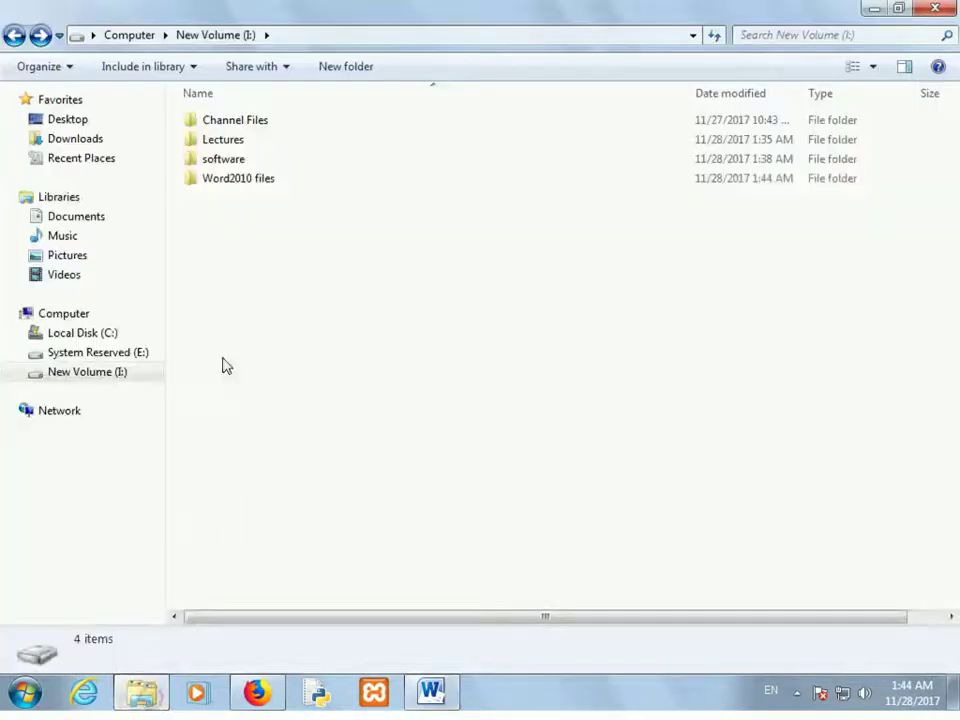
Step: Check the saved documents in the Word2010 files folder in Windows Explorer, and return to Word
double_click(231, 179)
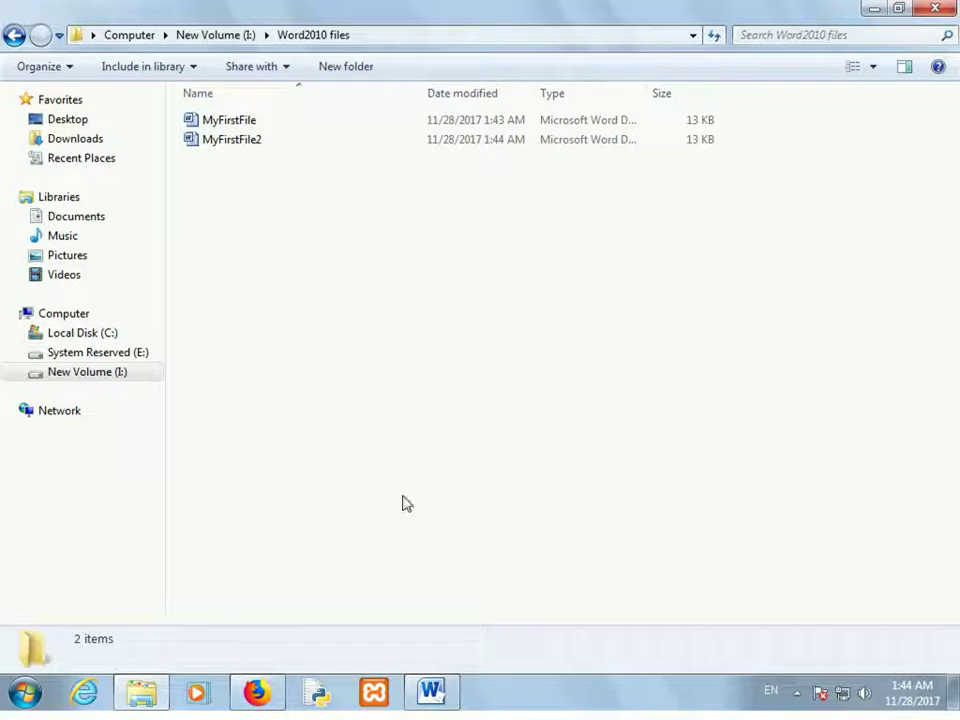
left_click(432, 690)
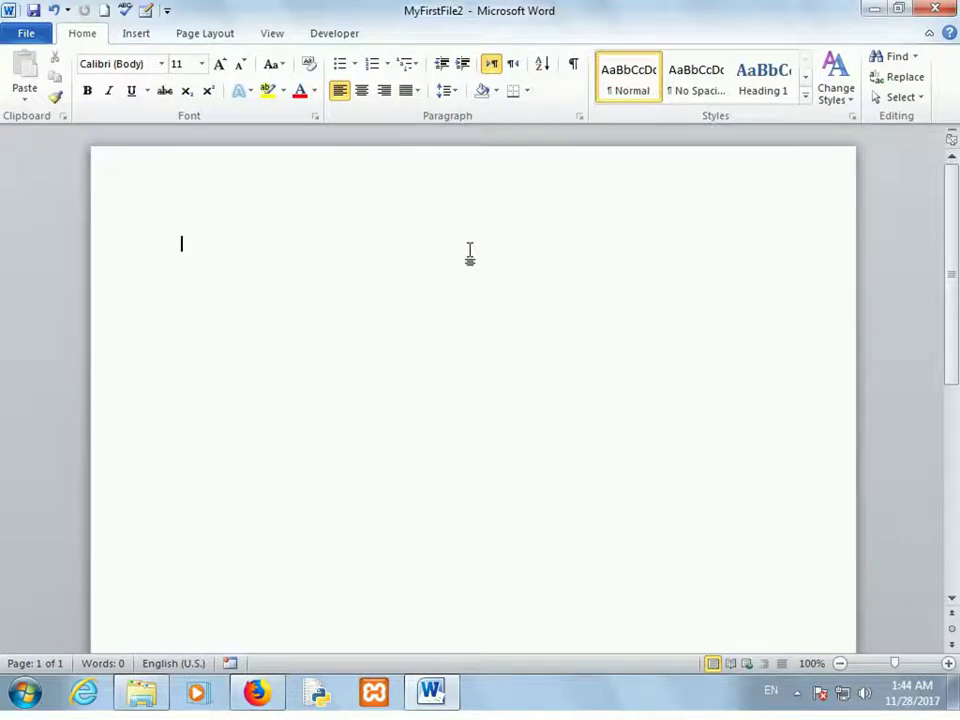
Step: Enter the text "Farooq Academy" on the first line of the document
type("F")
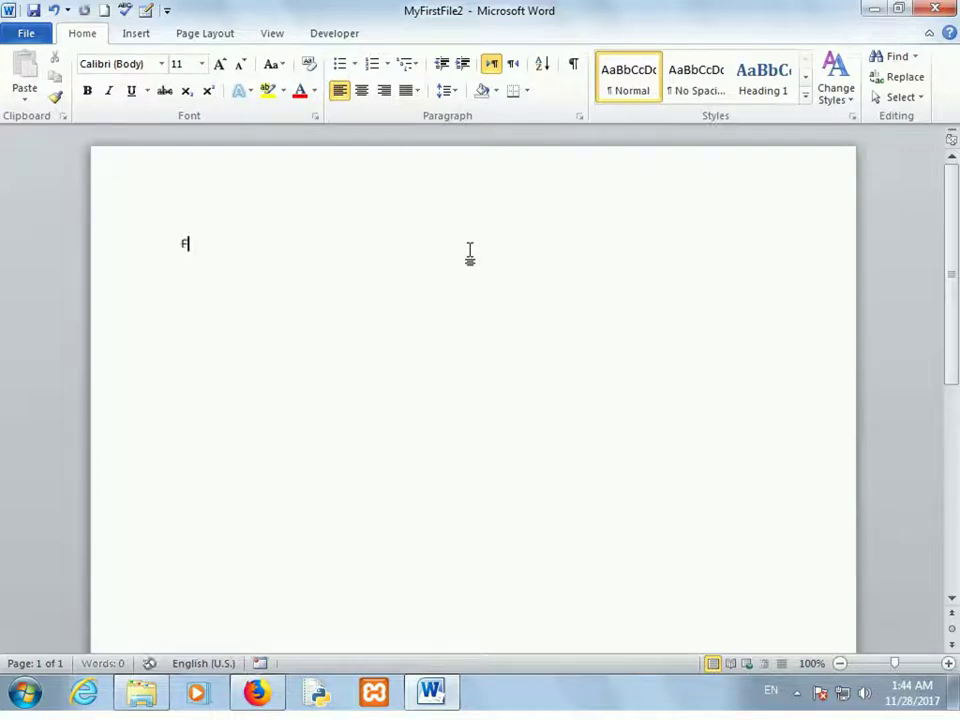
type("arooq Academy")
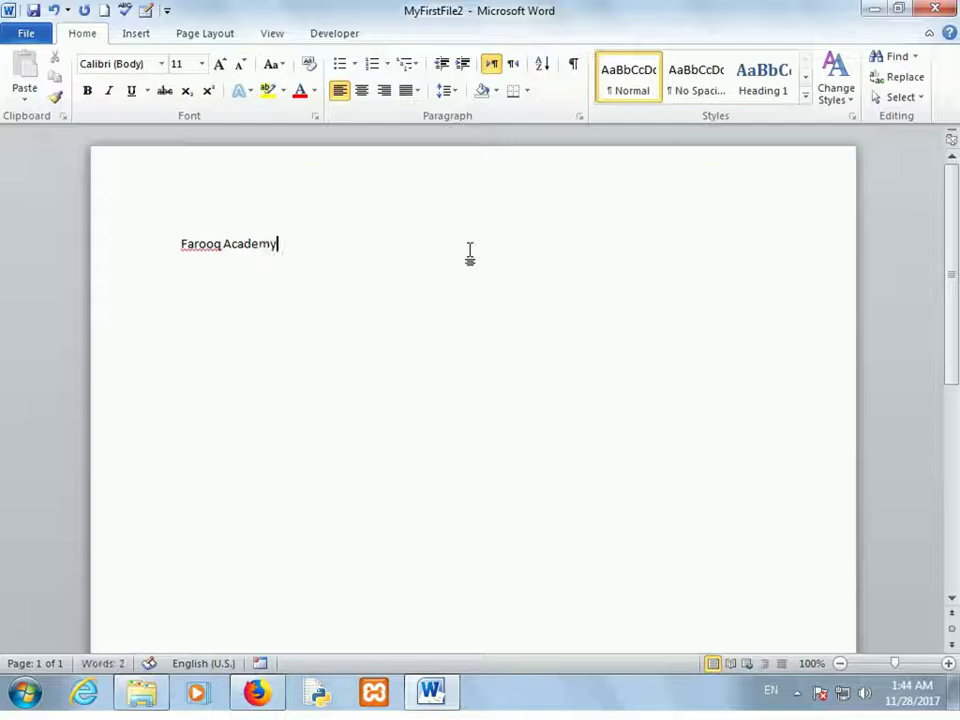
left_click(557, 338)
Step: Centre the "Farooq Academy" line and try the Heading 1 style on it, closing the Navigation pane
left_click_drag(259, 244, 178, 240)
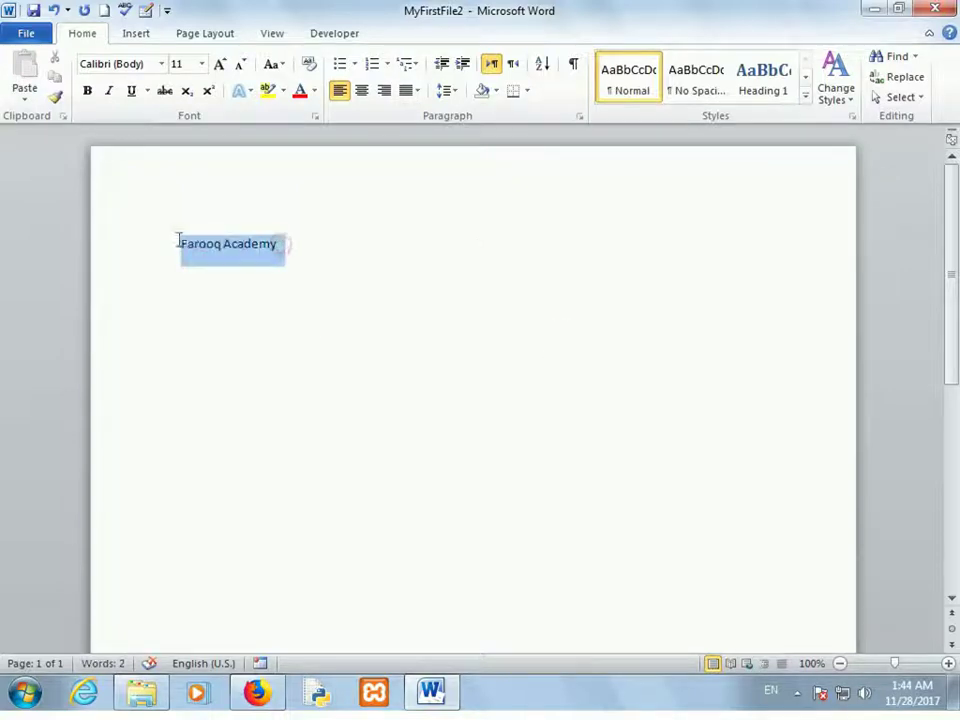
left_click(361, 93)
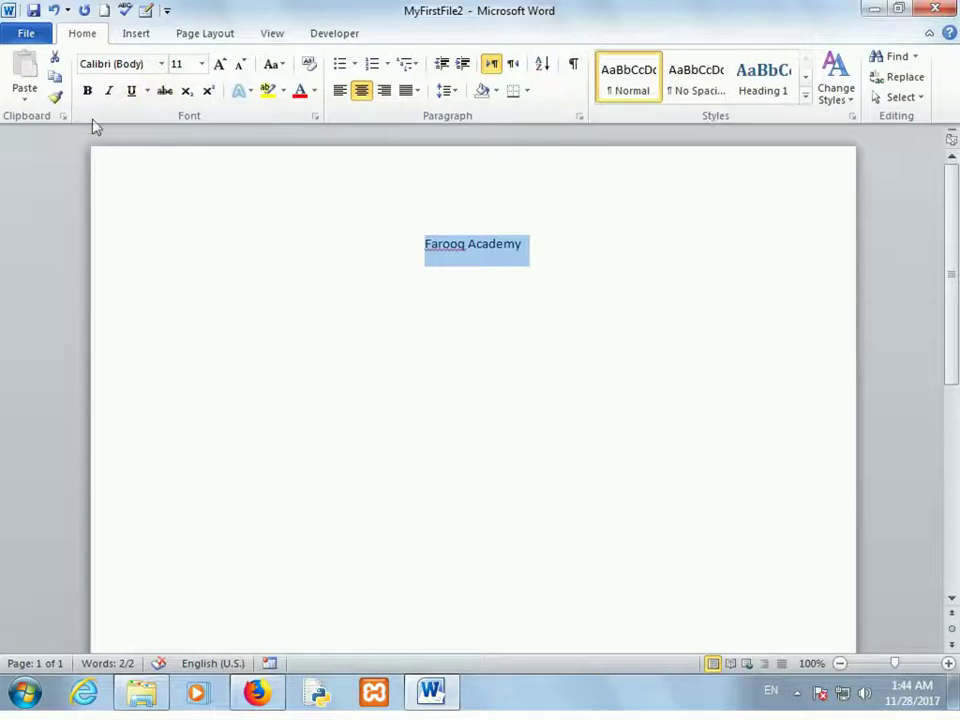
left_click(780, 72)
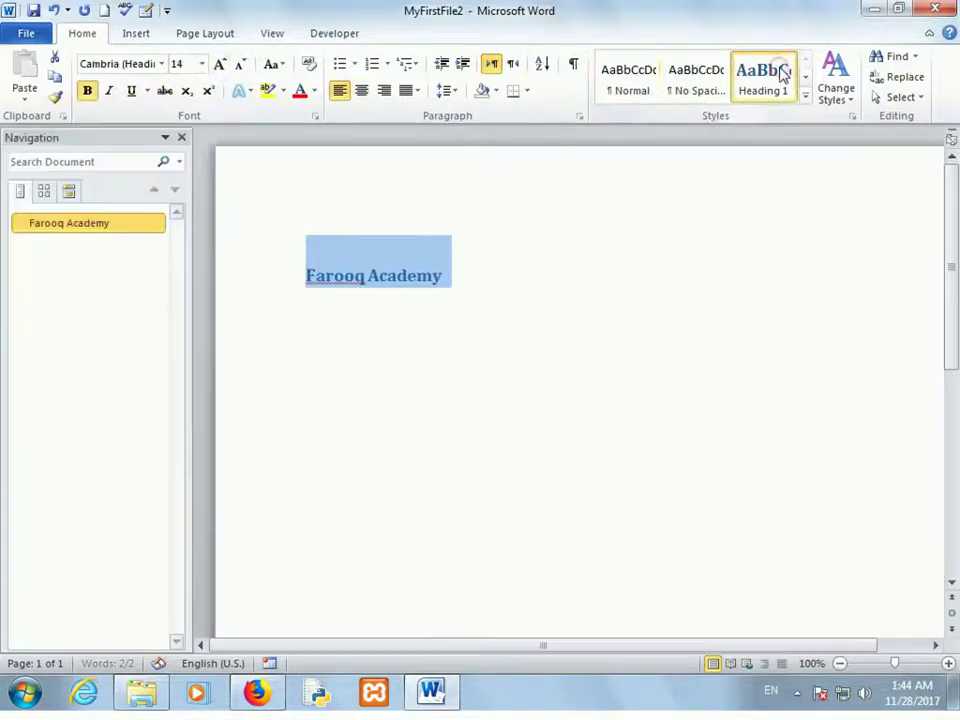
left_click(181, 138)
Step: Apply the Title style to the "Farooq Academy" line and save the document
left_click(807, 80)
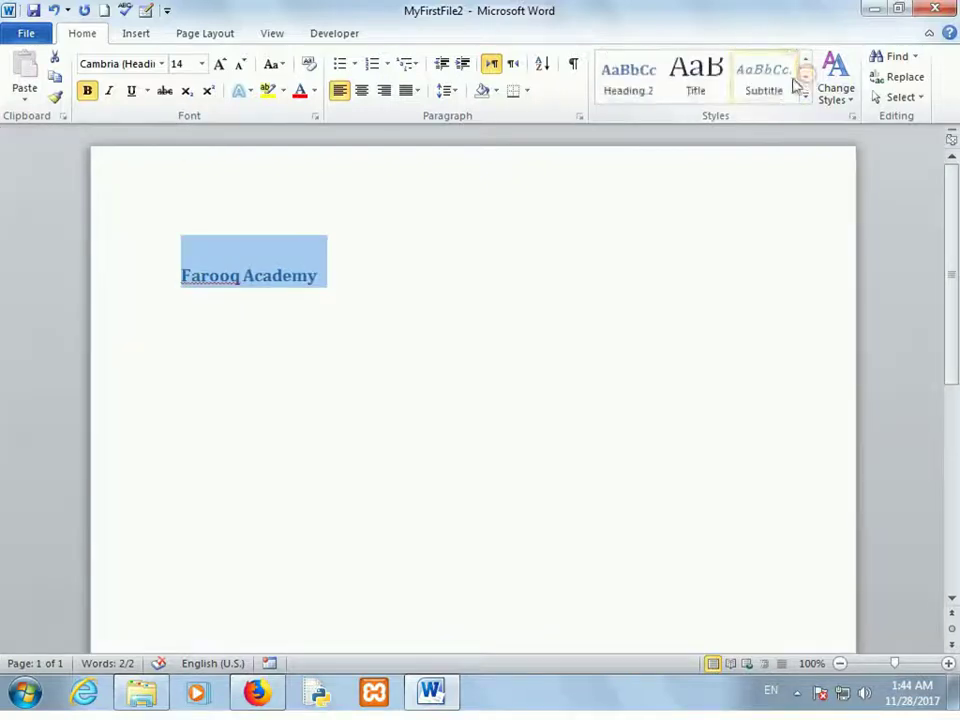
left_click(694, 78)
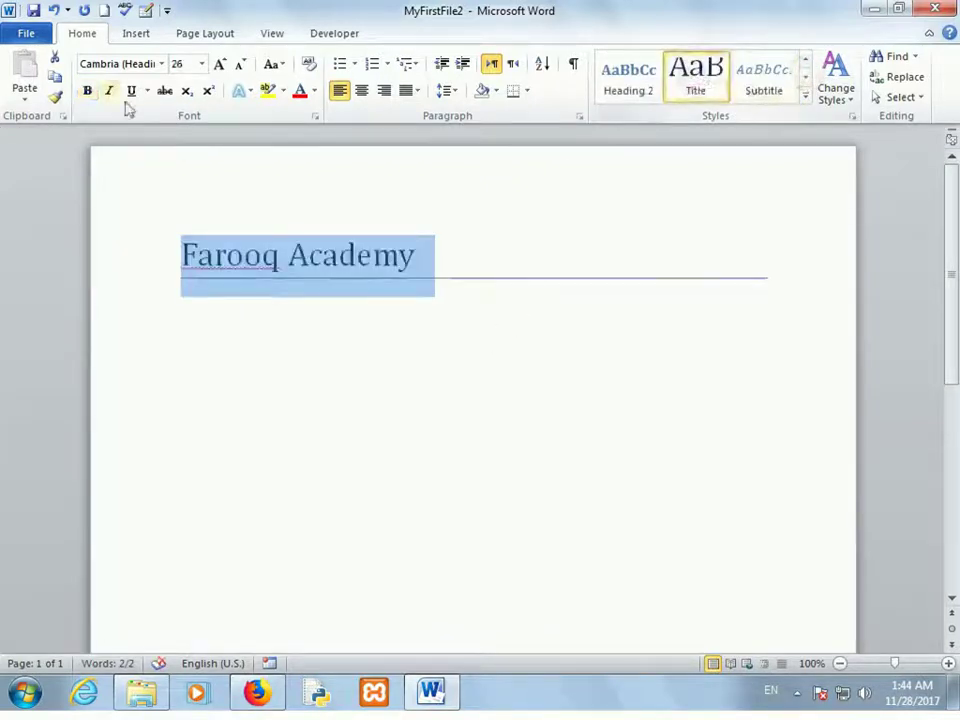
left_click(33, 11)
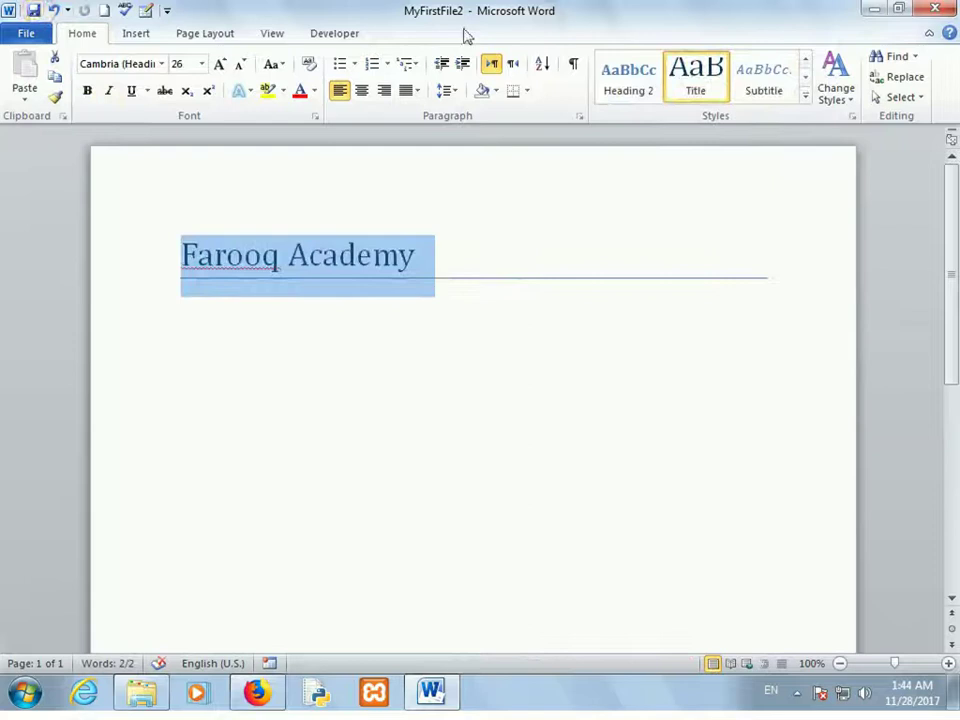
Step: Close Word and the open folder window, and reopen MyFirstFile2 from the Word2010 files folder on New Volume (I:) in Windows Explorer
left_click(935, 8)
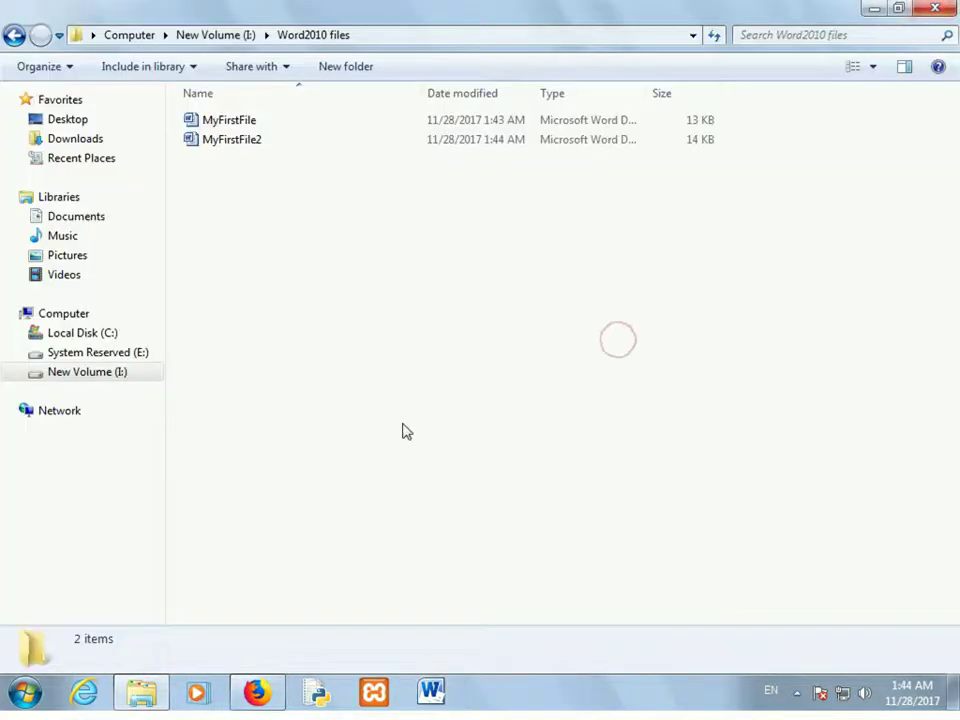
left_click(935, 8)
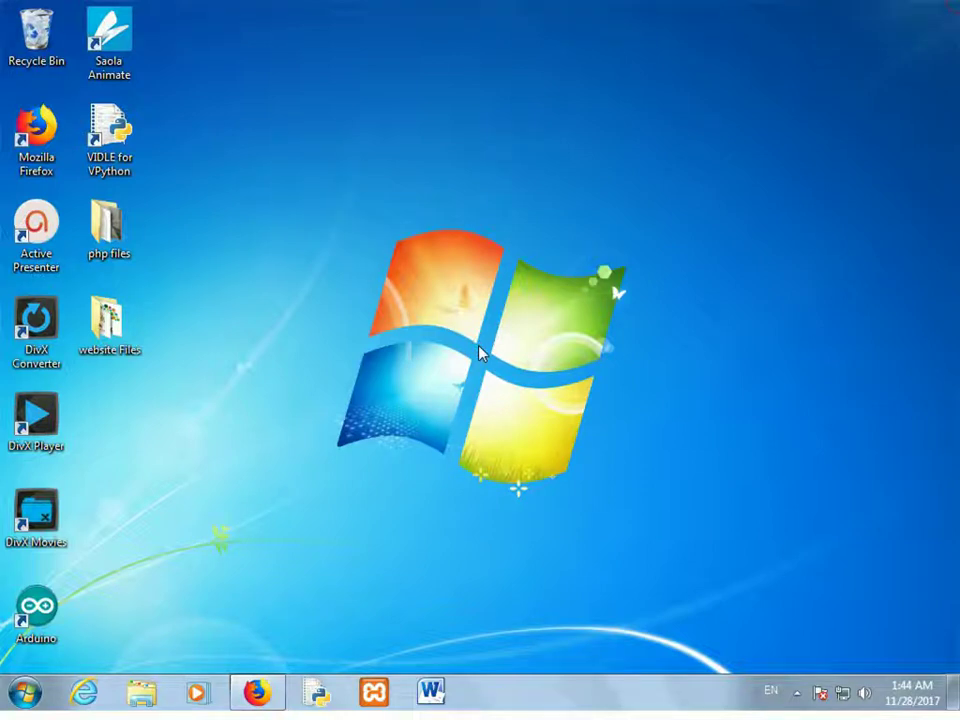
left_click(141, 692)
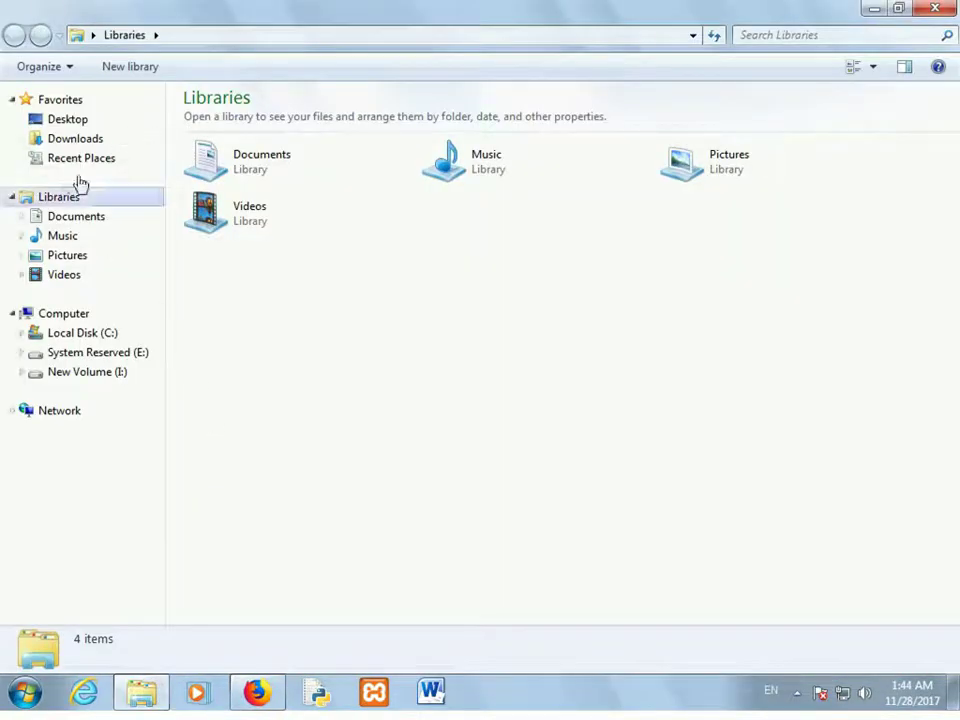
left_click(110, 379)
double_click(236, 178)
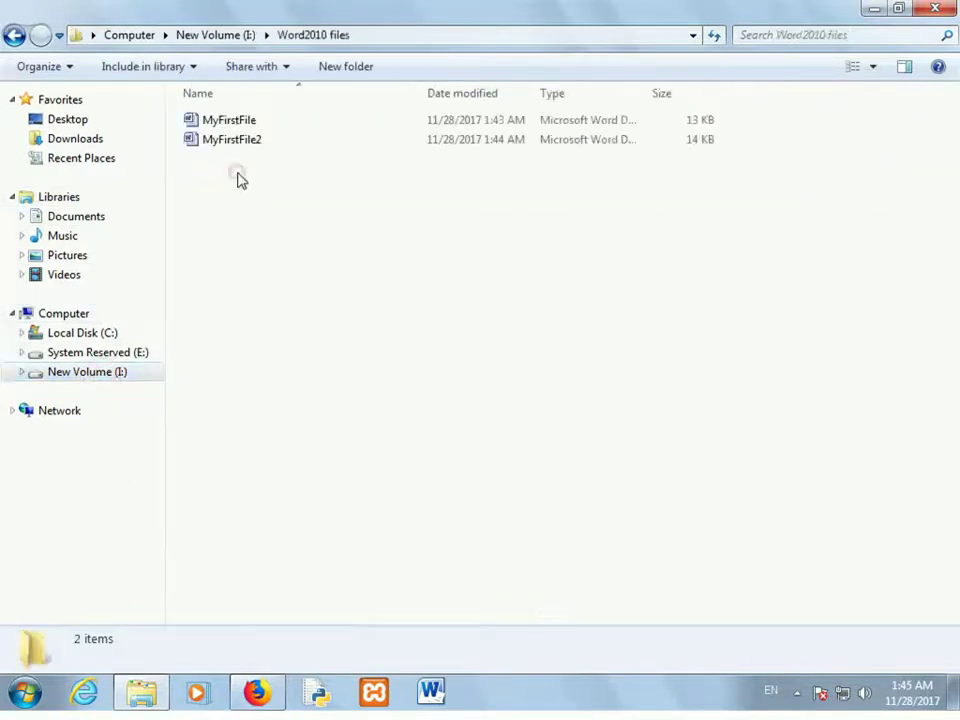
double_click(240, 148)
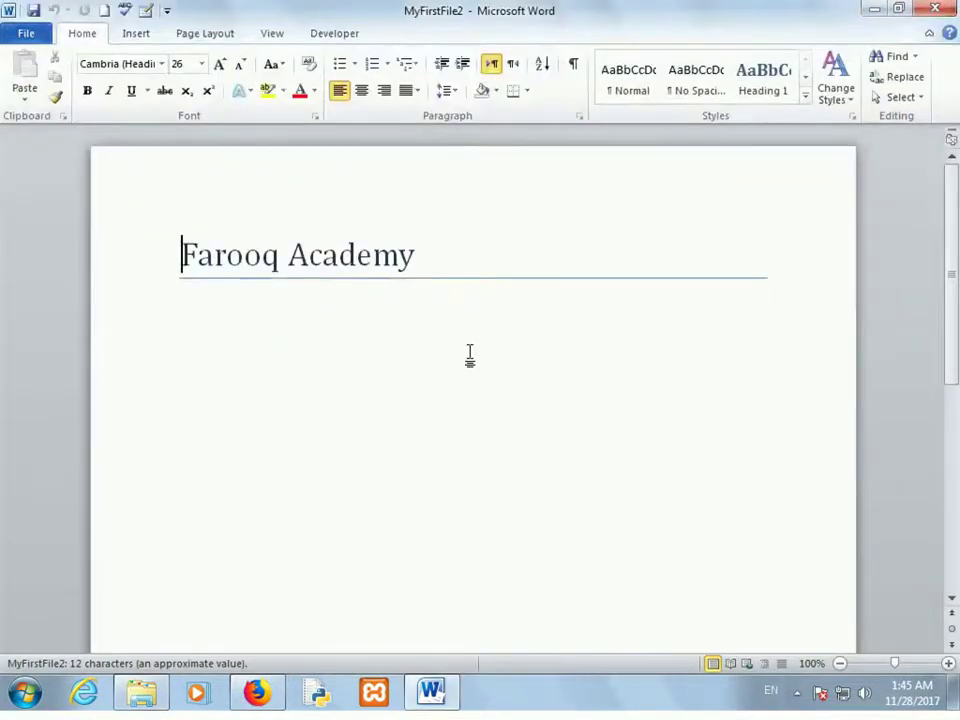
Step: Check the title text in the reopened document, and start closing the document but cancel
left_click_drag(506, 272, 150, 354)
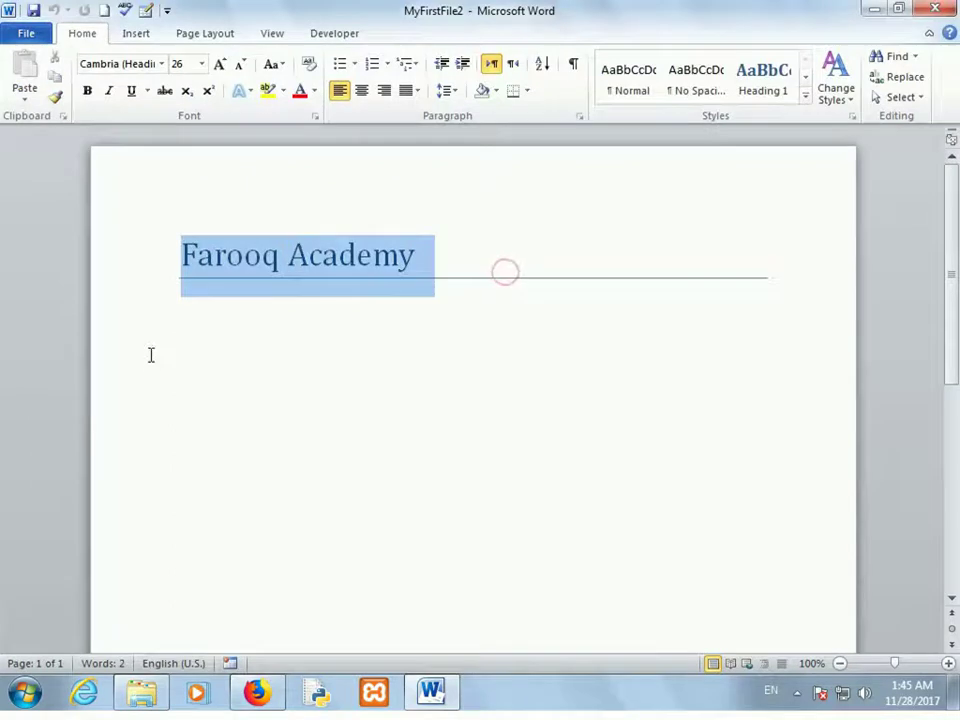
scroll(328, 366, "down", 3)
scroll(328, 366, "up", 3)
left_click(328, 366)
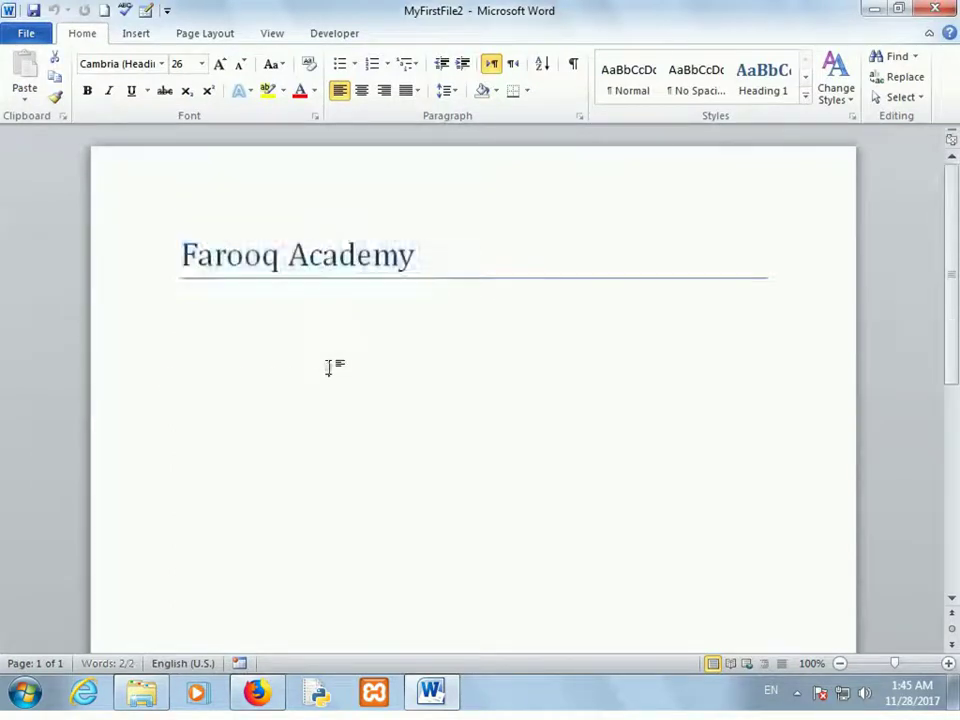
left_click(935, 8)
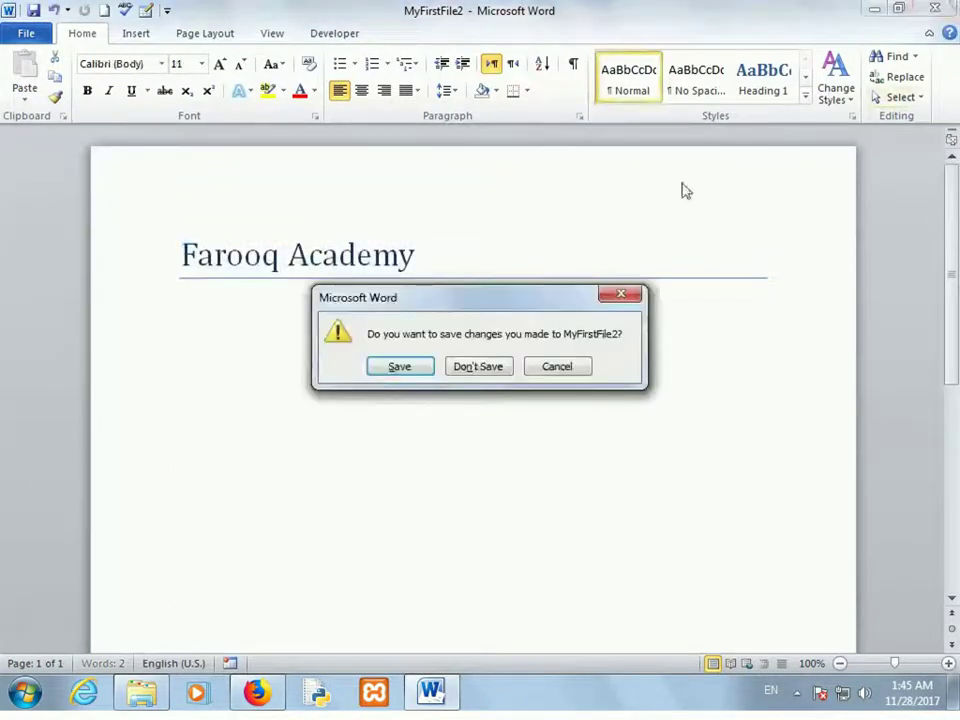
left_click(498, 368)
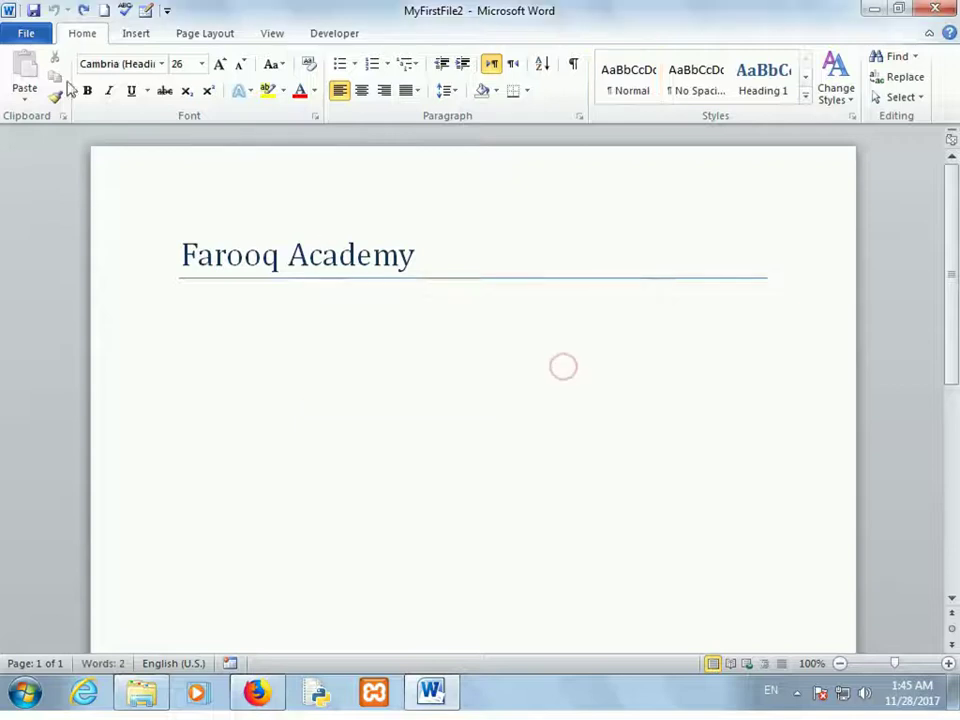
Step: Open MyFirstFile from the Word2010 files folder on New Volume (I:) within Word, and close that document again
left_click(27, 35)
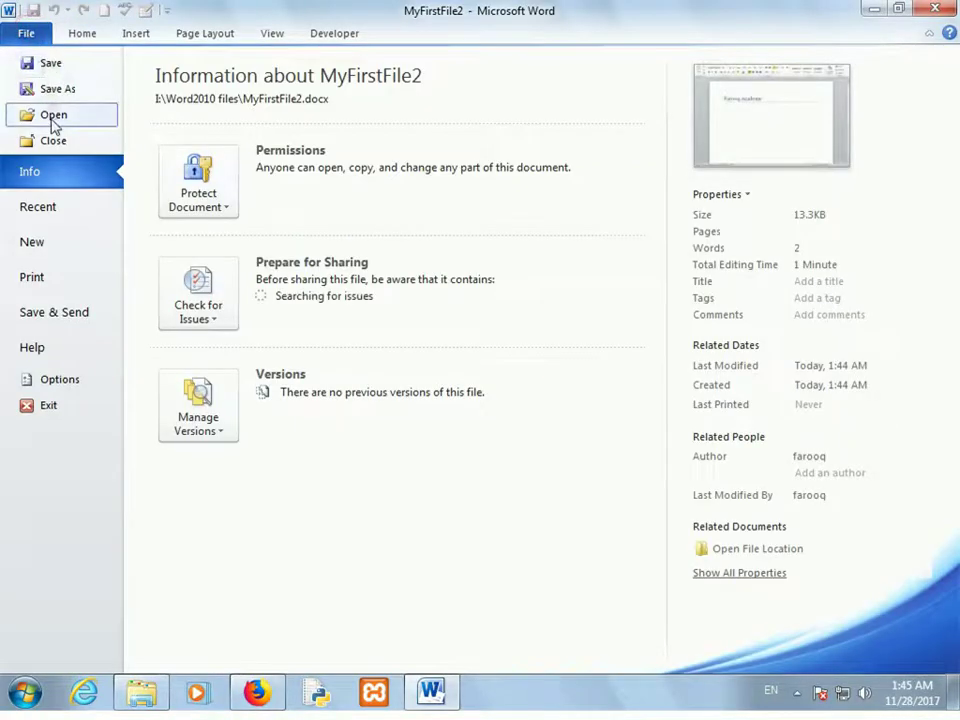
left_click(52, 118)
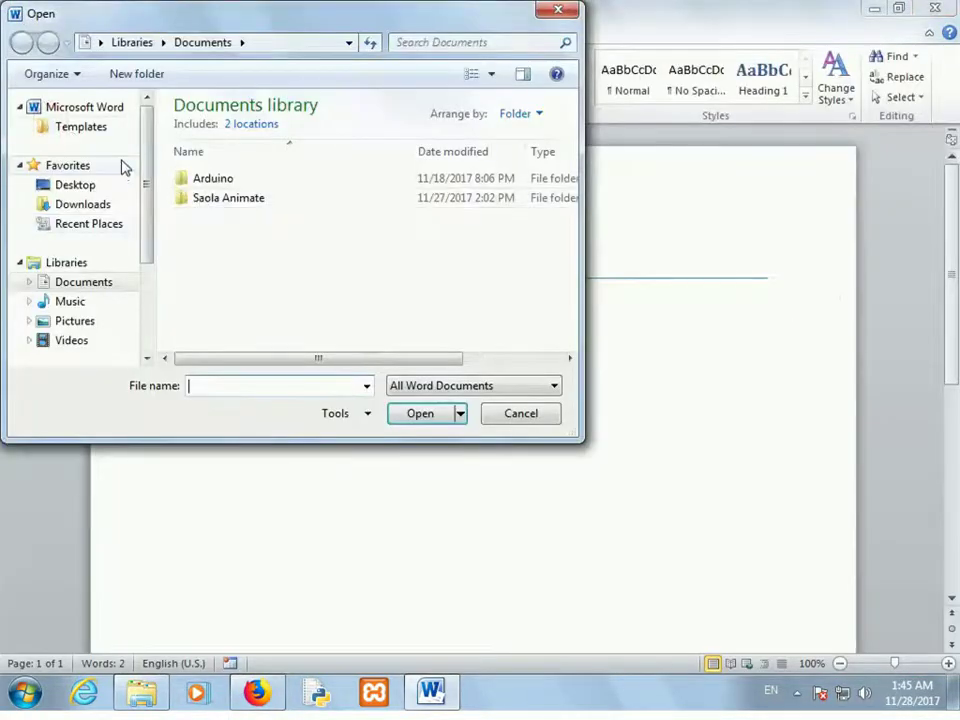
left_click_drag(147, 184, 148, 304)
left_click(117, 303)
double_click(223, 186)
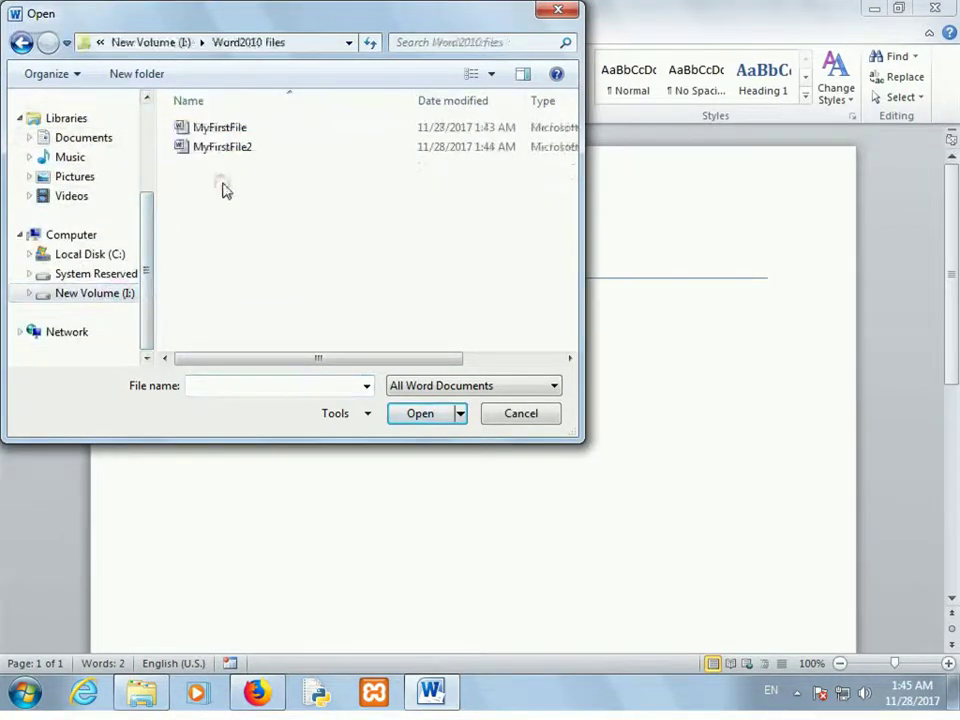
double_click(226, 146)
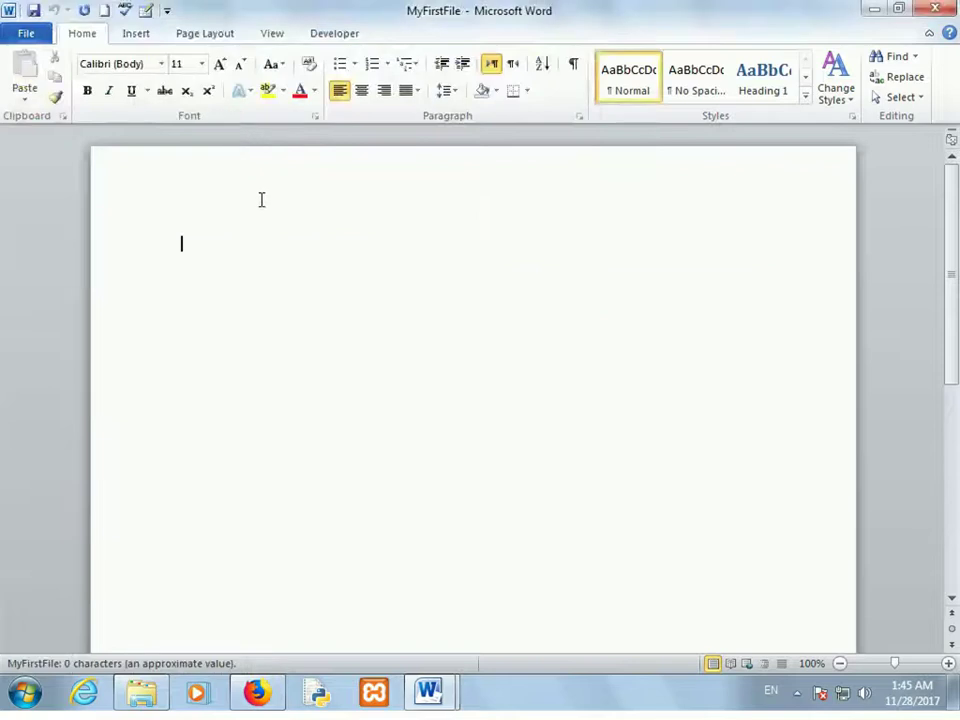
left_click(30, 36)
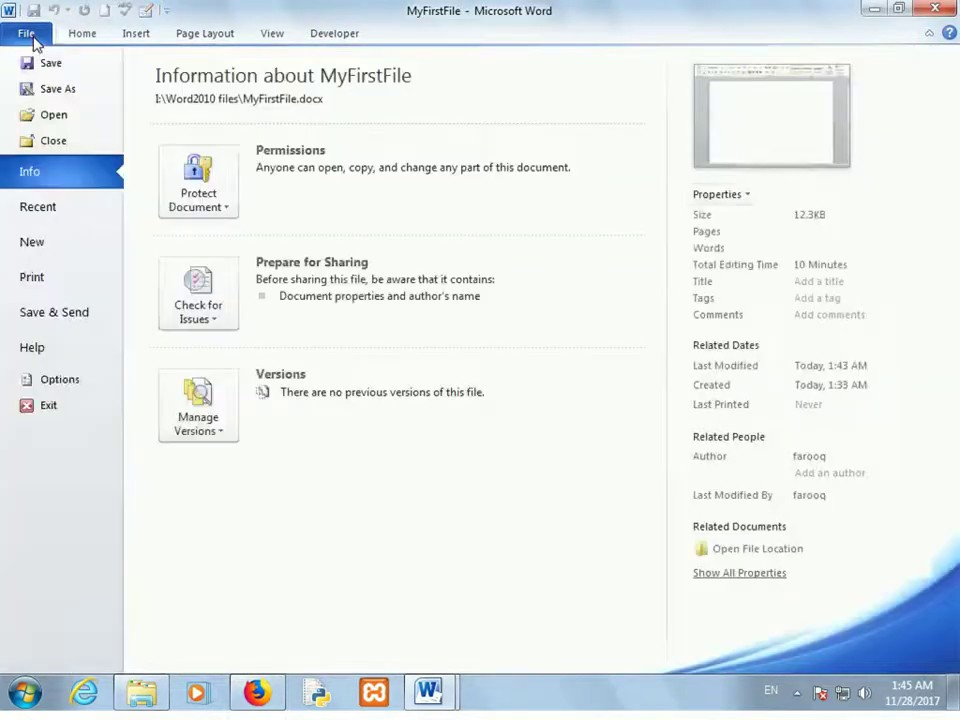
left_click(64, 142)
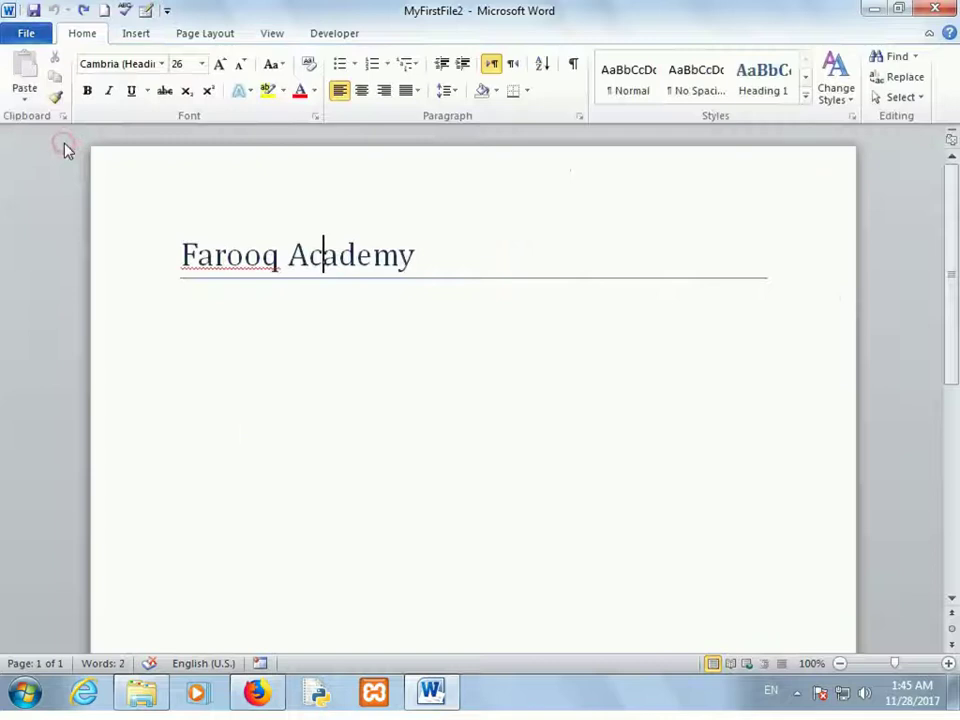
Step: Review the recent documents and places, and browse the new-document templates, previewing Blog post and the Community meeting agenda
left_click(28, 34)
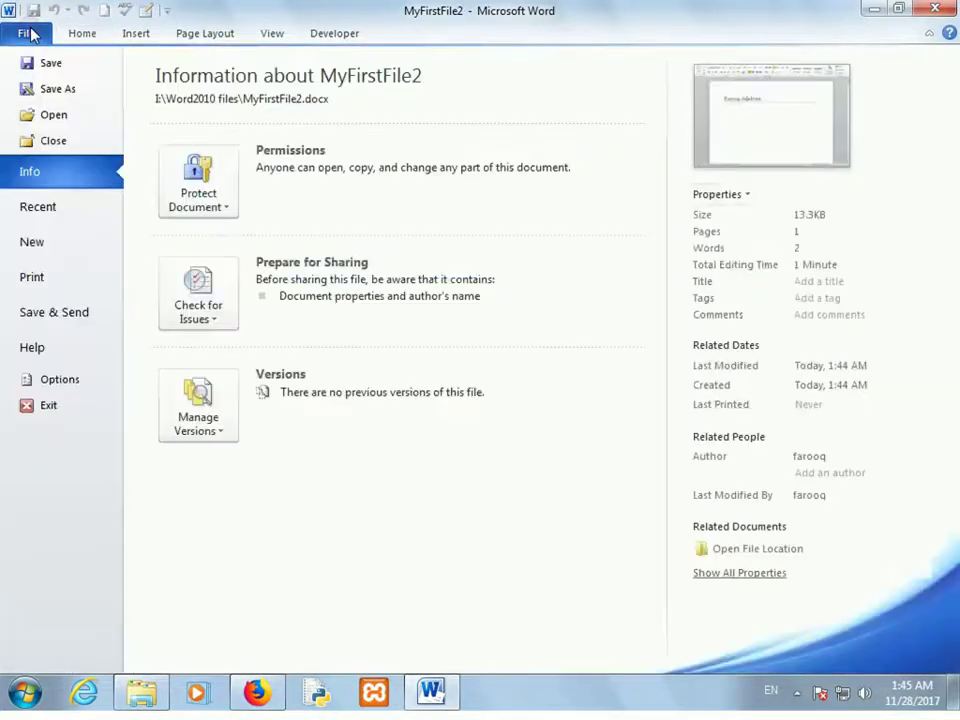
left_click(56, 209)
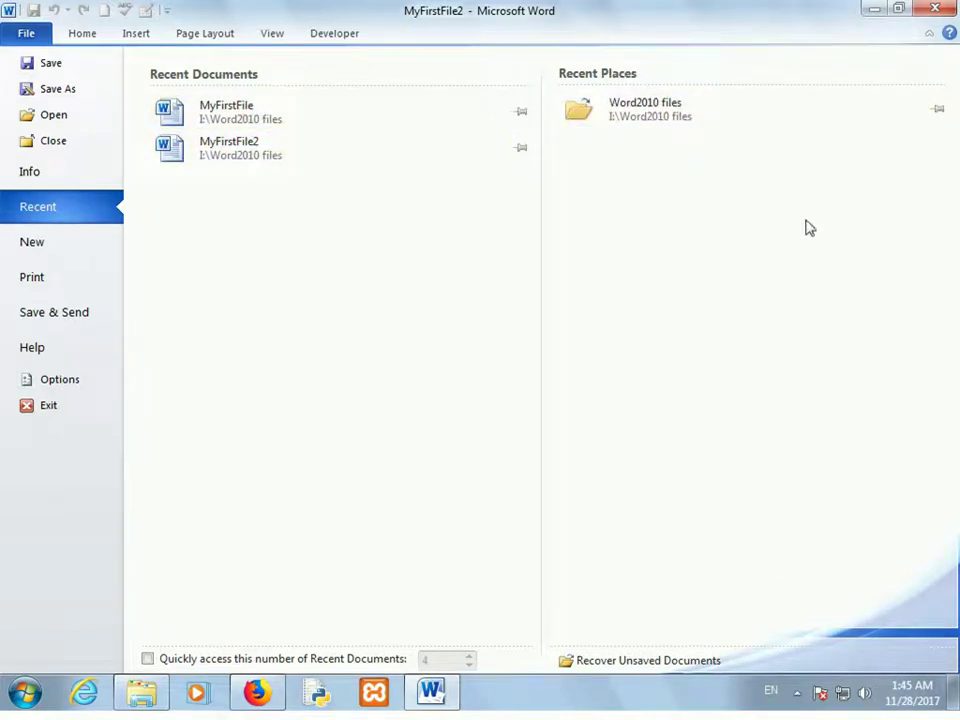
left_click(42, 259)
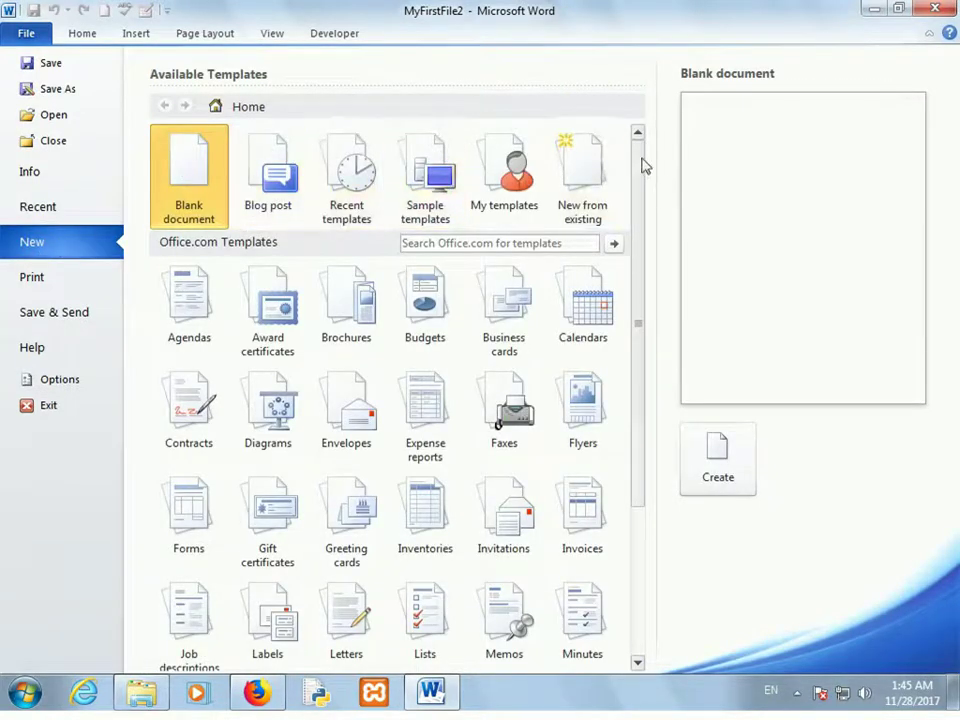
scroll(645, 180, "down", 1)
left_click_drag(645, 180, 666, 160)
left_click(268, 183)
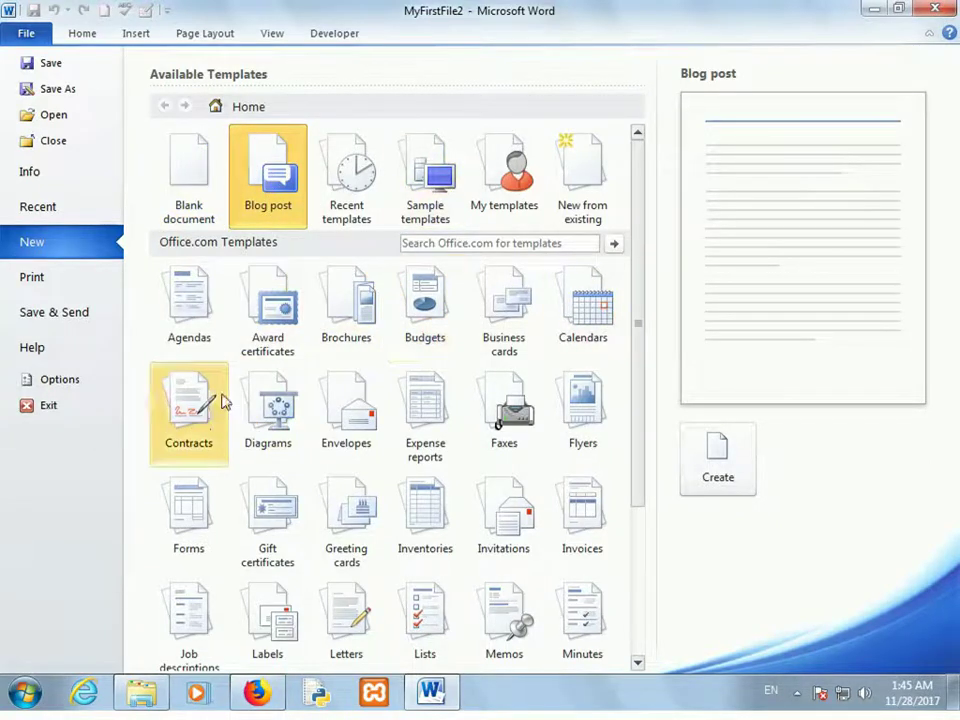
left_click(189, 302)
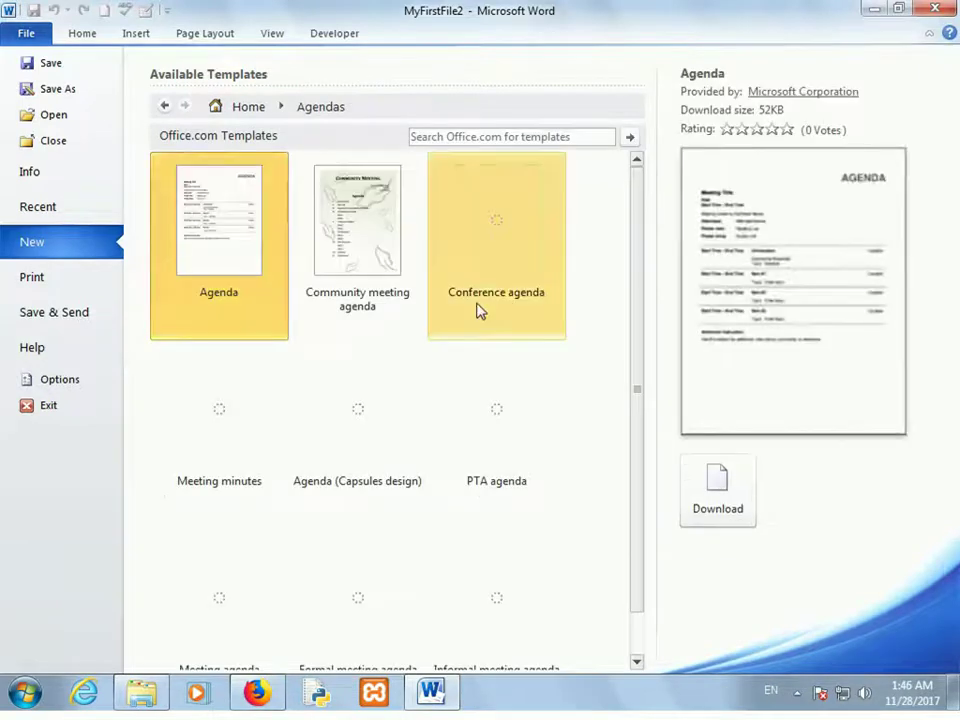
left_click(387, 240)
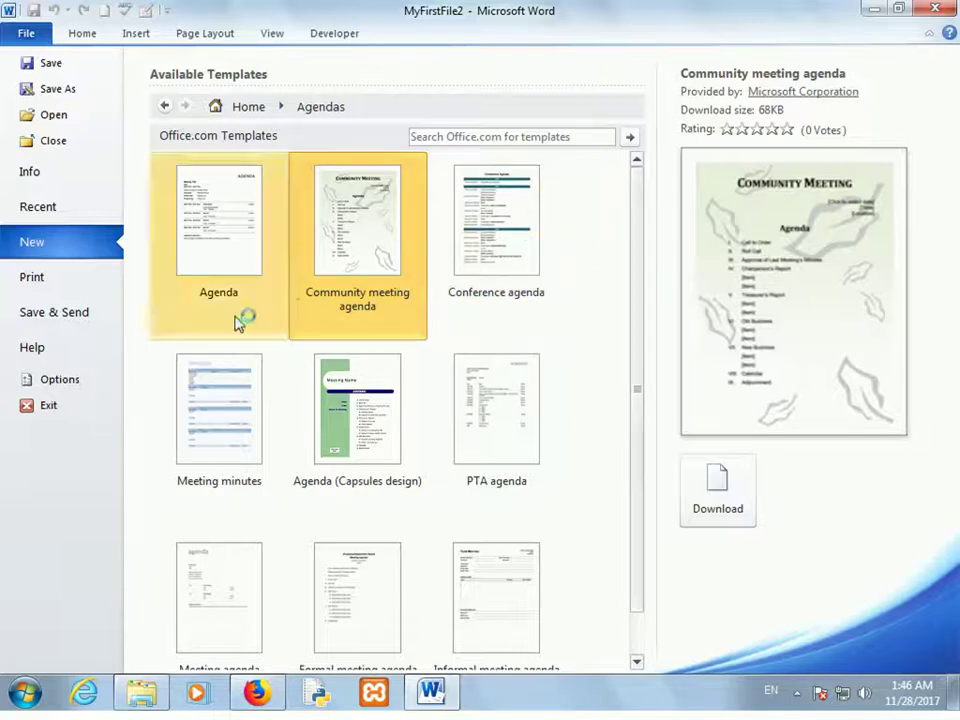
Step: Examine the document's print preview and print settings, and the Save & Send options
left_click(73, 280)
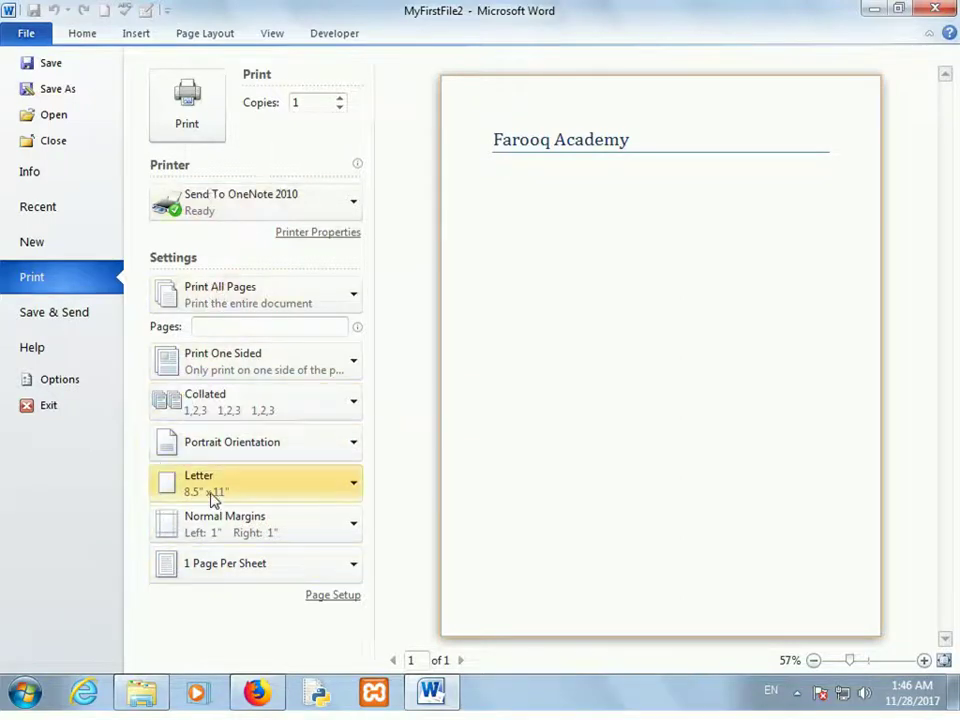
left_click(84, 313)
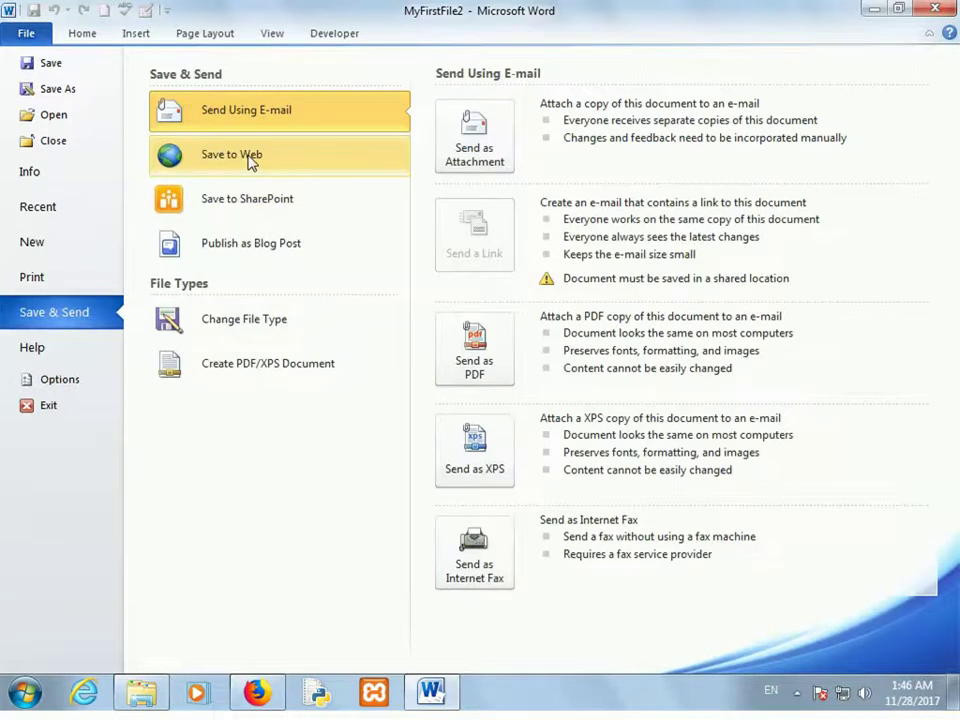